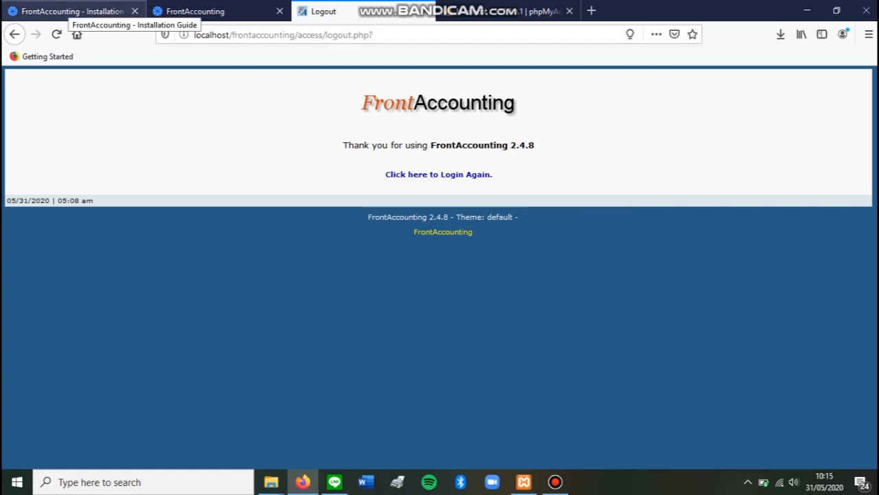
# Review the prerequisites in the FrontAccounting installation guide, including the HTTP web server and Adobe Acrobat Reader entries.
pyautogui.click(72, 11)
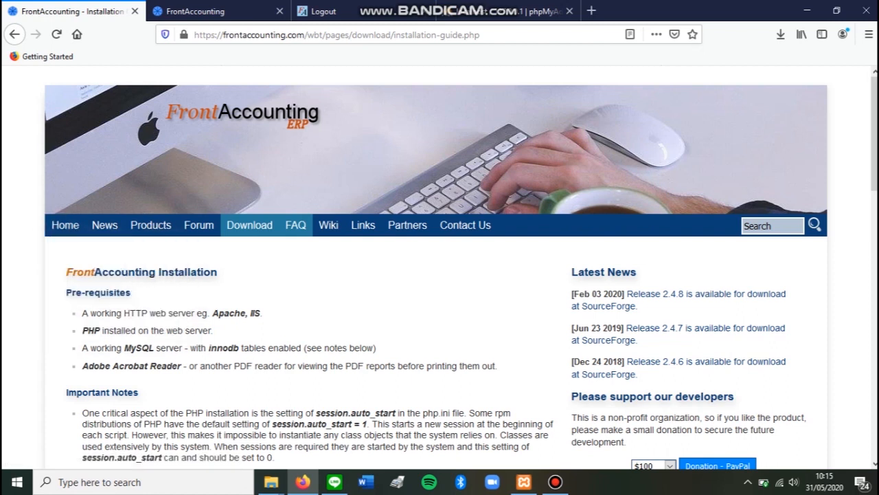
pyautogui.moveTo(125, 313); pyautogui.dragTo(195, 313)
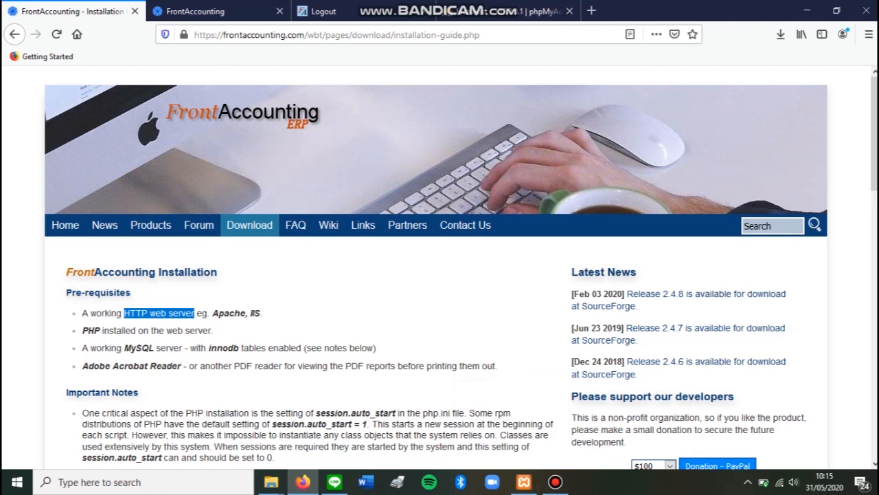
pyautogui.moveTo(82, 365); pyautogui.dragTo(182, 365)
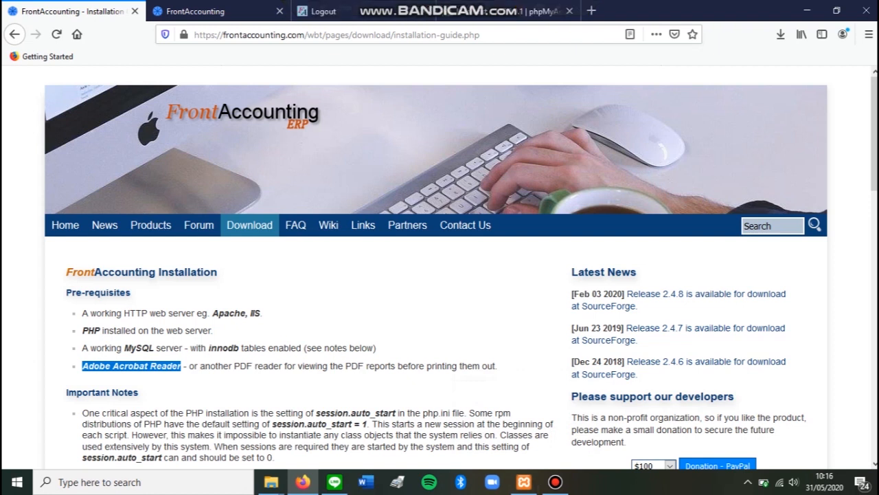
# Return to the FrontAccounting logout page and log in again as admin to company PT Walabi with the prefilled credentials.
pyautogui.click(344, 11)
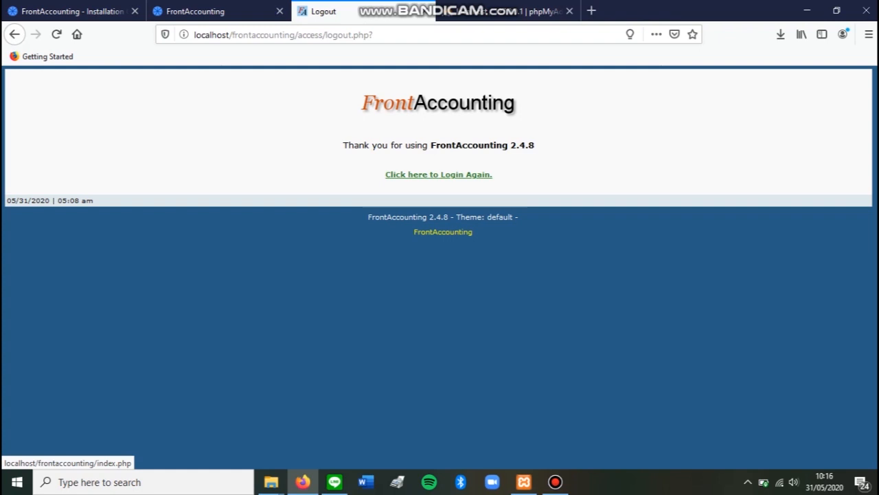
pyautogui.click(438, 174)
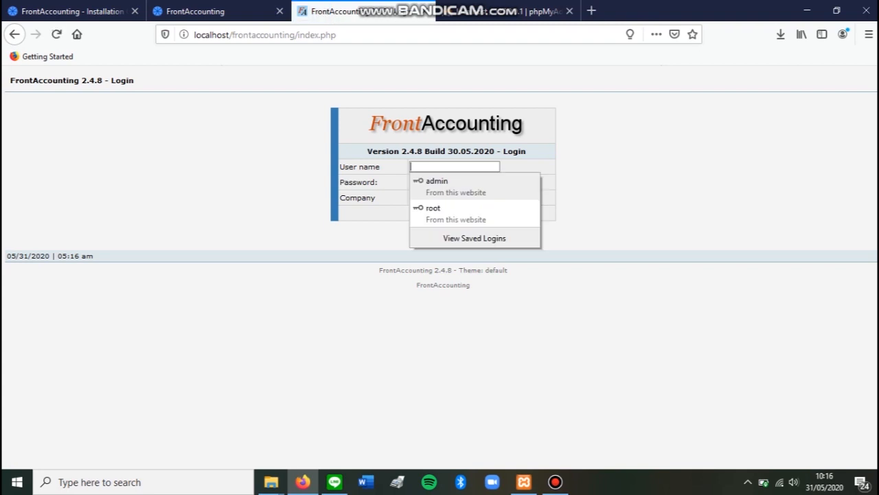
pyautogui.click(438, 180)
pyautogui.press('Tab')
pyautogui.press('Tab')
pyautogui.press('Tab')
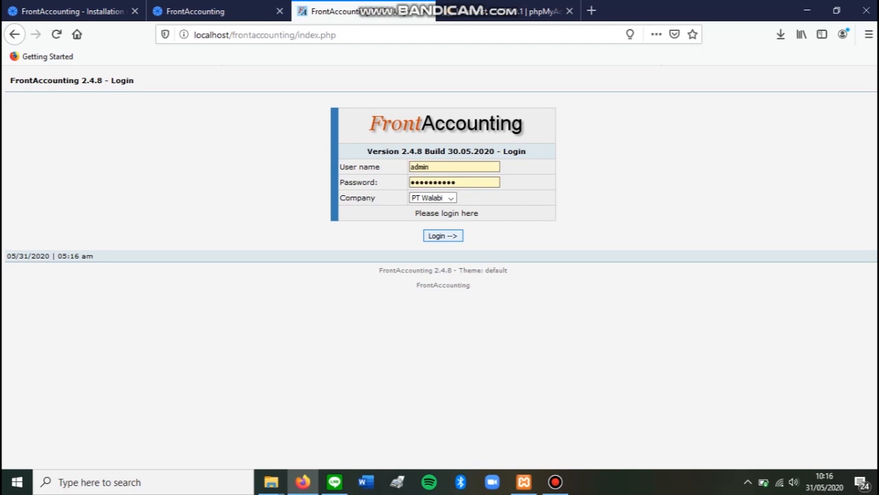
pyautogui.press('Return')
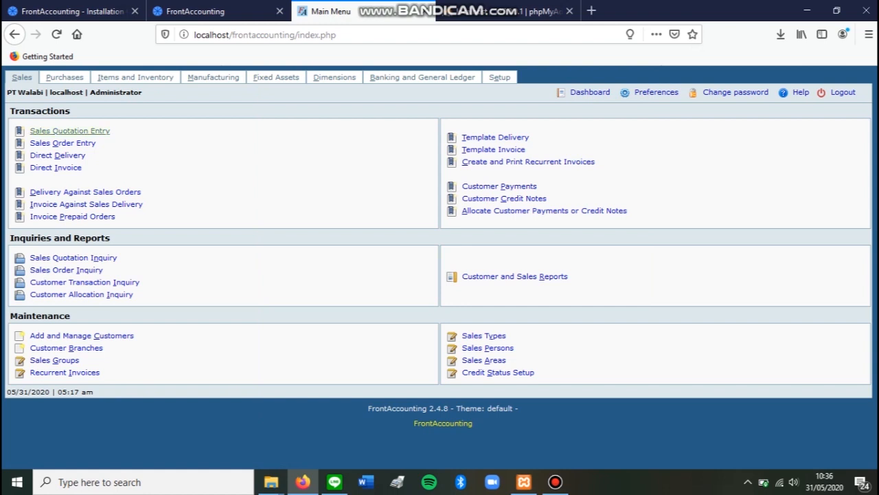
# Start a new sales quotation for customer Walabi with the payment terms Cash Only.
pyautogui.click(69, 131)
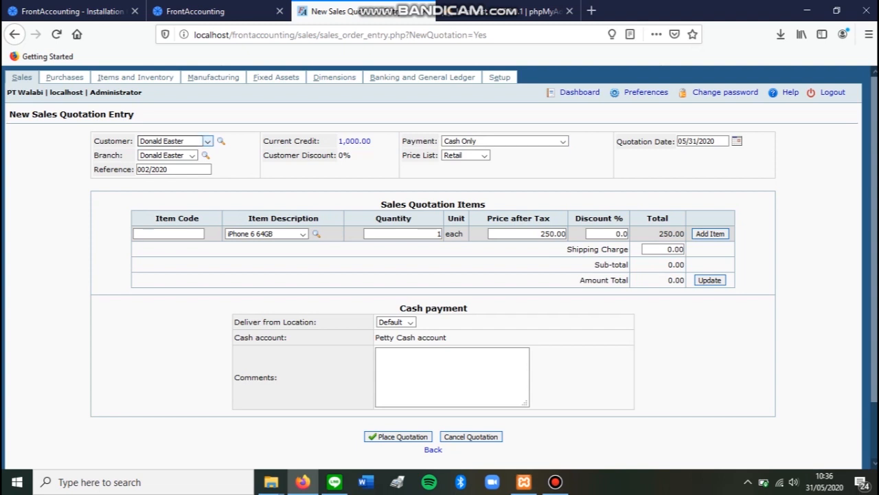
pyautogui.click(207, 140)
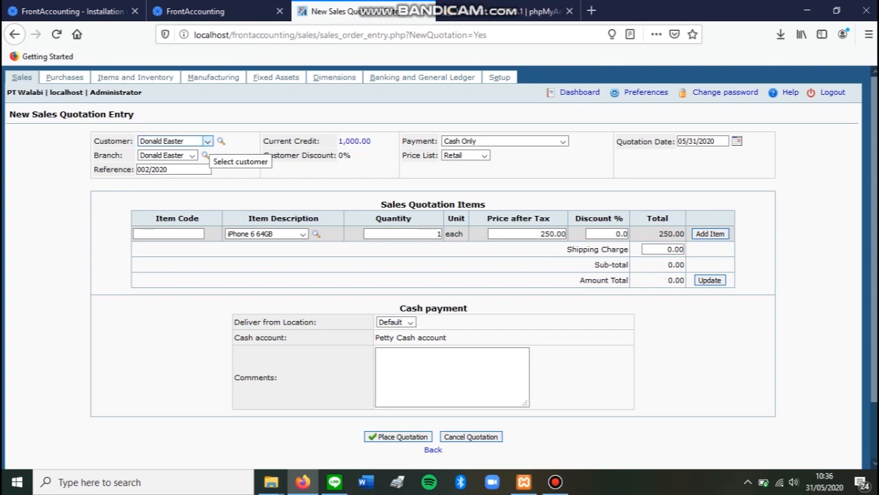
pyautogui.press('Down')
pyautogui.press('Down')
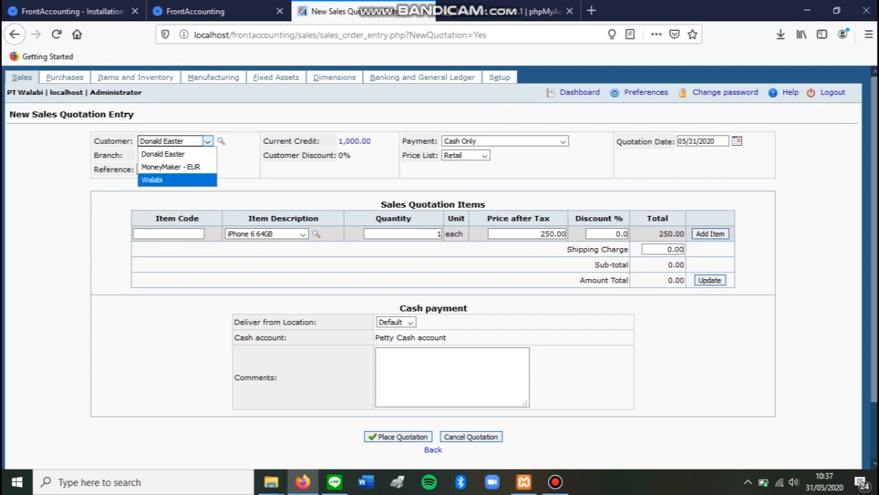
pyautogui.press('Return')
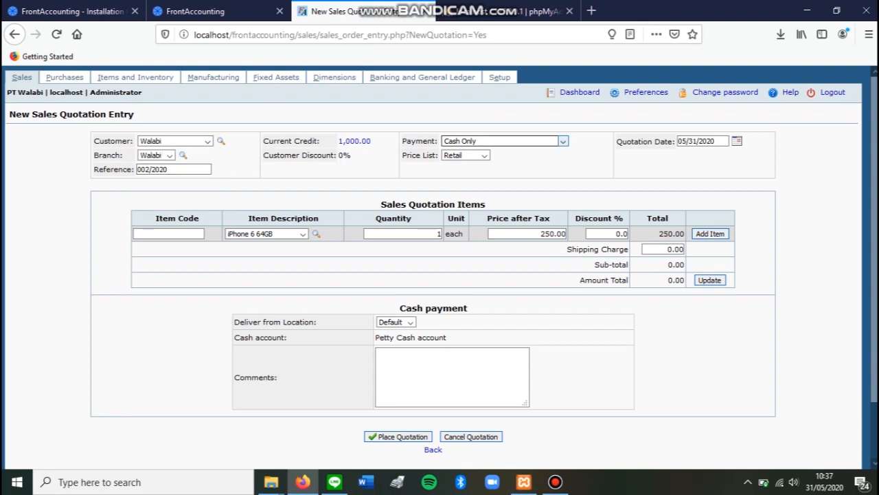
pyautogui.click(504, 141)
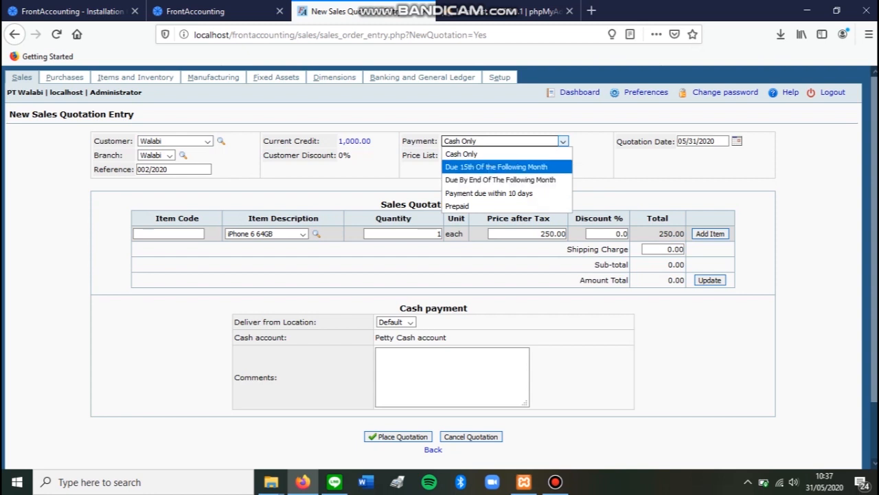
pyautogui.press('Return')
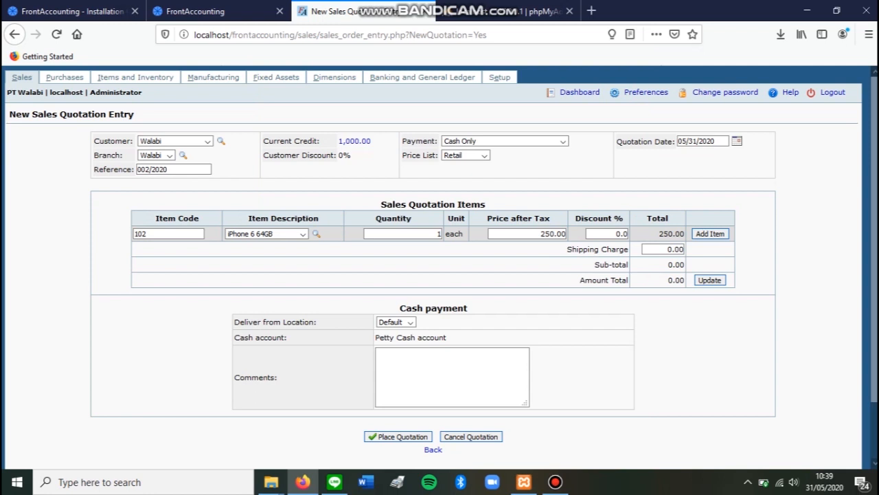
# Add the item iPad Air 2 16GB to the quotation with a quantity of 5.
pyautogui.click(278, 234)
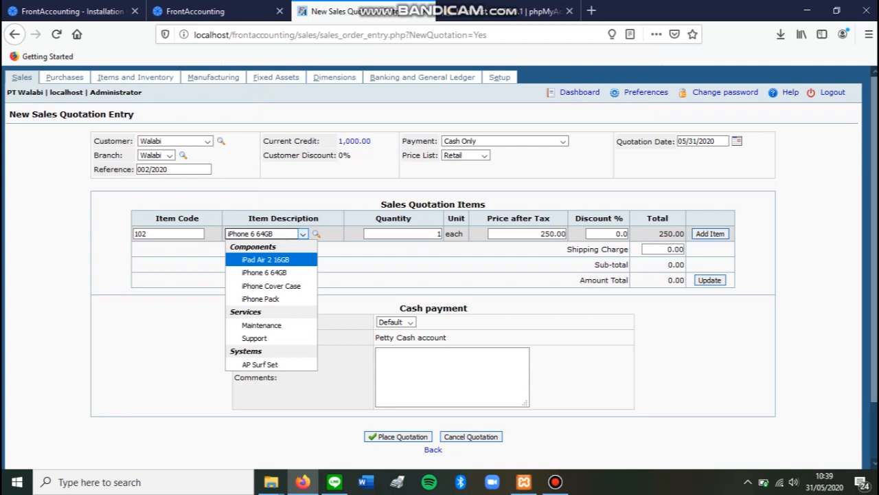
pyautogui.click(265, 260)
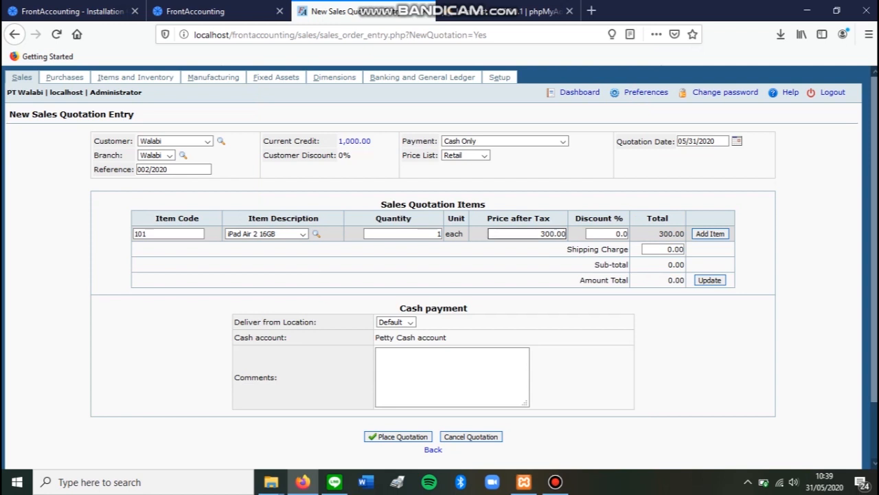
pyautogui.moveTo(541, 234); pyautogui.dragTo(567, 234)
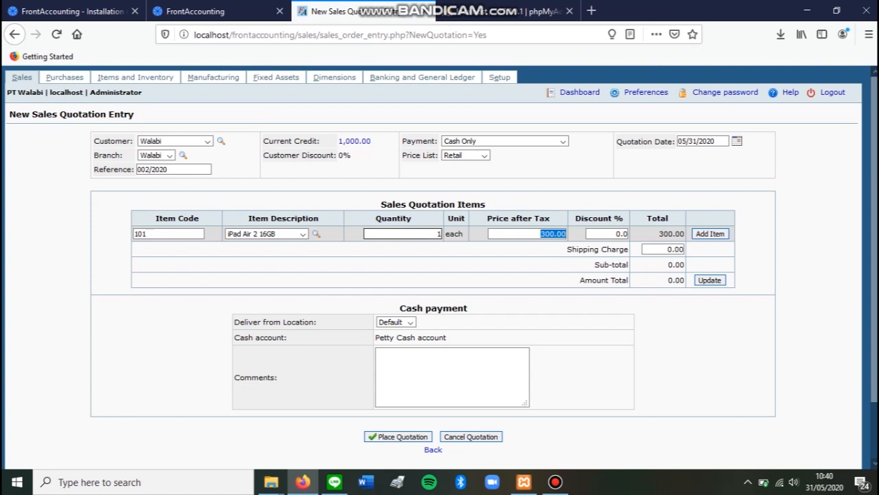
pyautogui.moveTo(436, 233); pyautogui.dragTo(442, 234)
pyautogui.write('5')
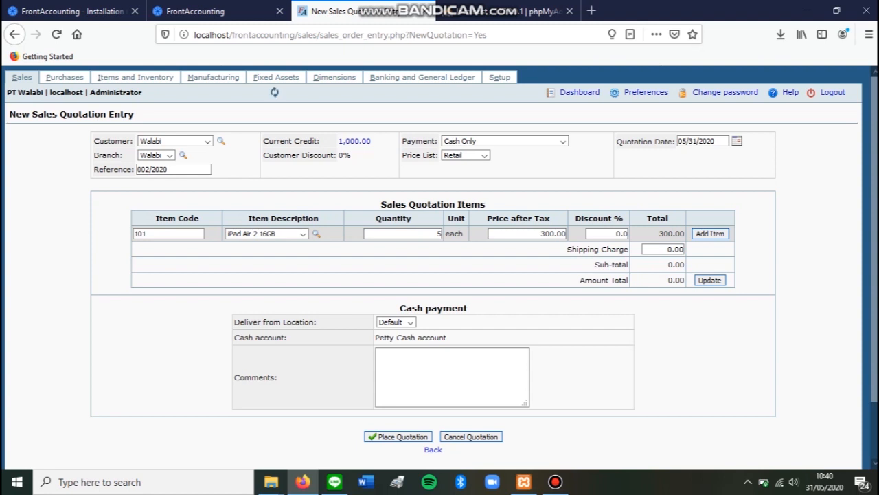
pyautogui.press('Return')
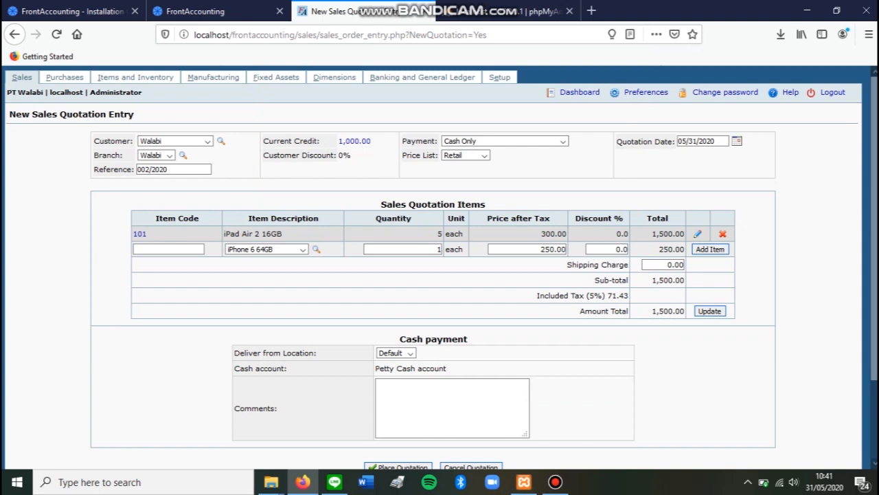
# Place the sales quotation with the iPad Air 2 16GB as its only item.
pyautogui.click(404, 249)
pyautogui.scroll(-1, 440, 268)
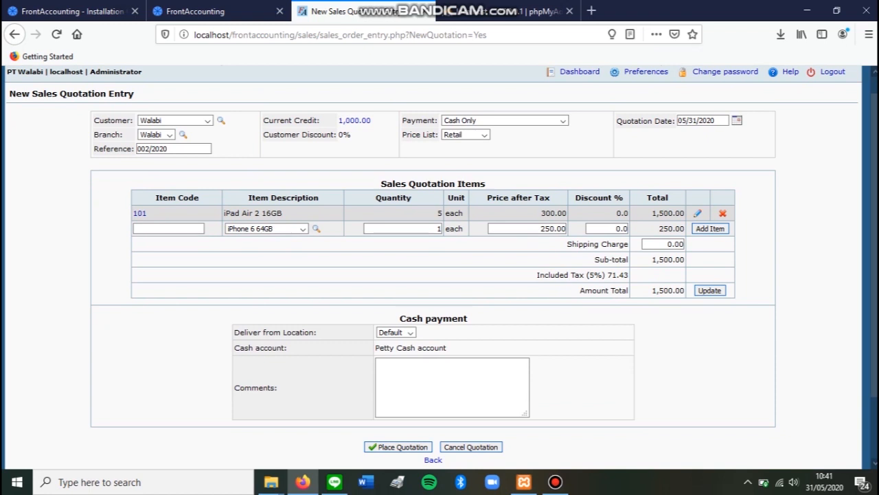
pyautogui.scroll(-1, 440, 268)
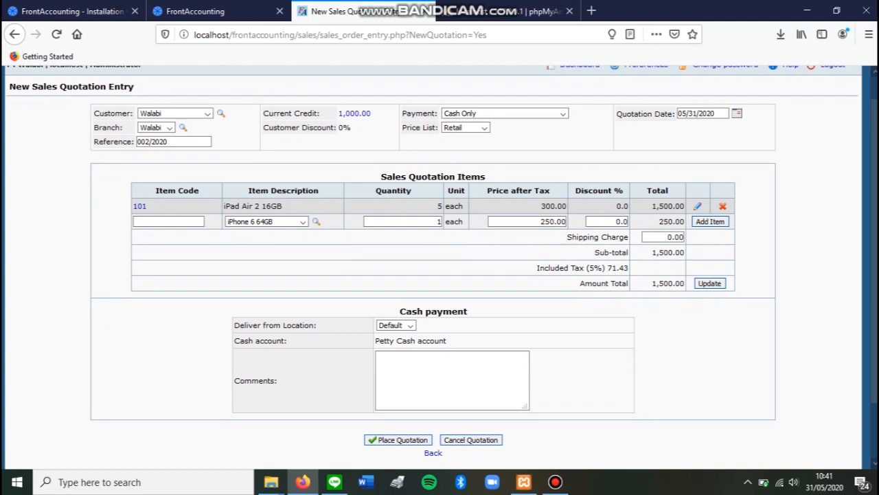
pyautogui.scroll(-1, 439, 268)
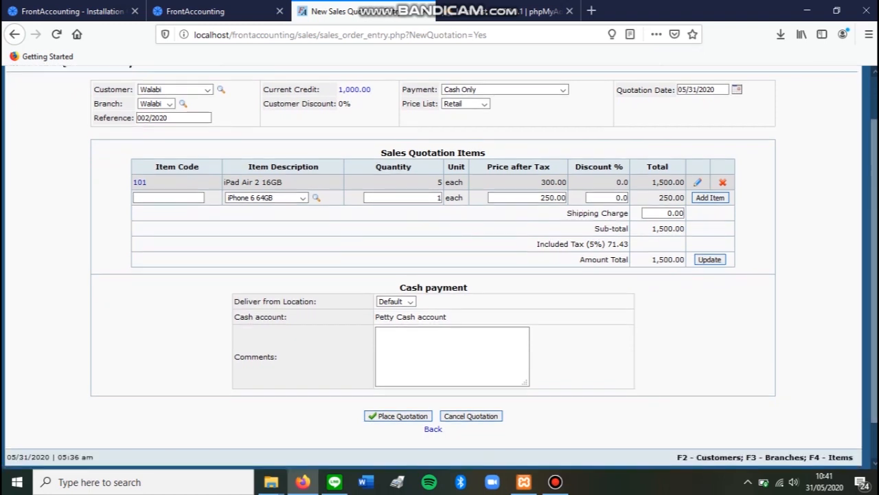
pyautogui.click(400, 417)
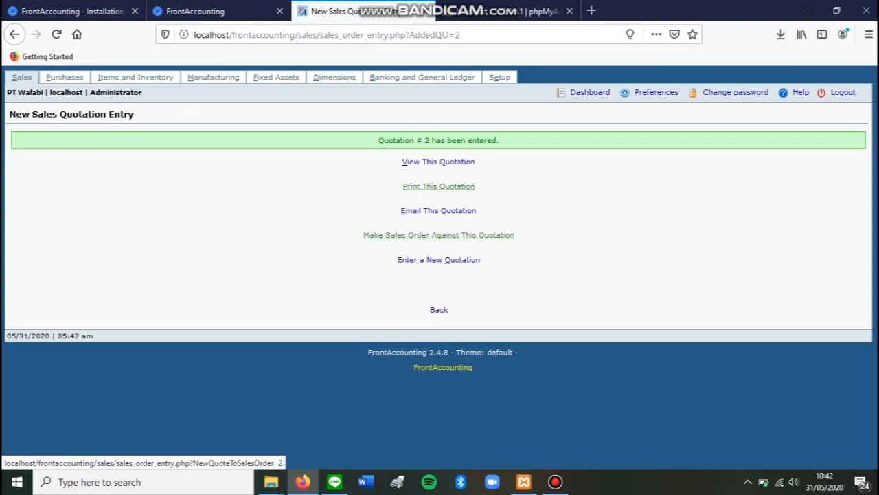
# Make a sales order against the entered quotation and place the order.
pyautogui.click(439, 235)
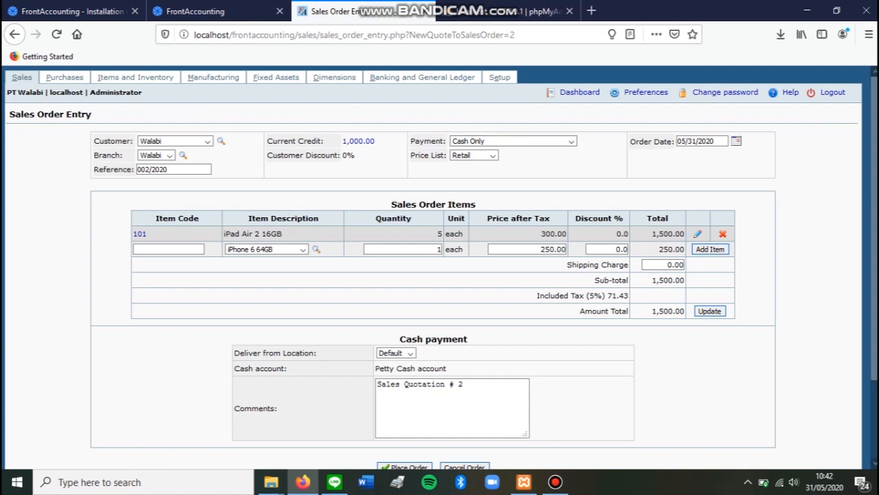
pyautogui.scroll(-2, 440, 267)
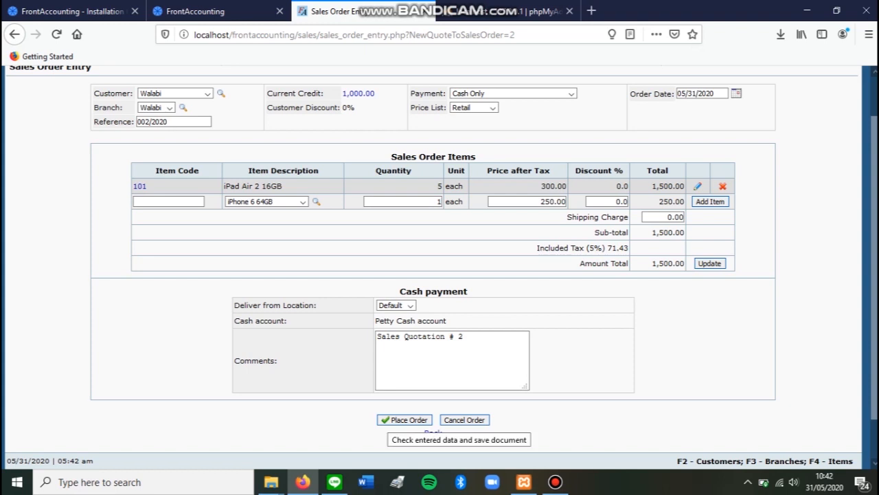
pyautogui.click(405, 420)
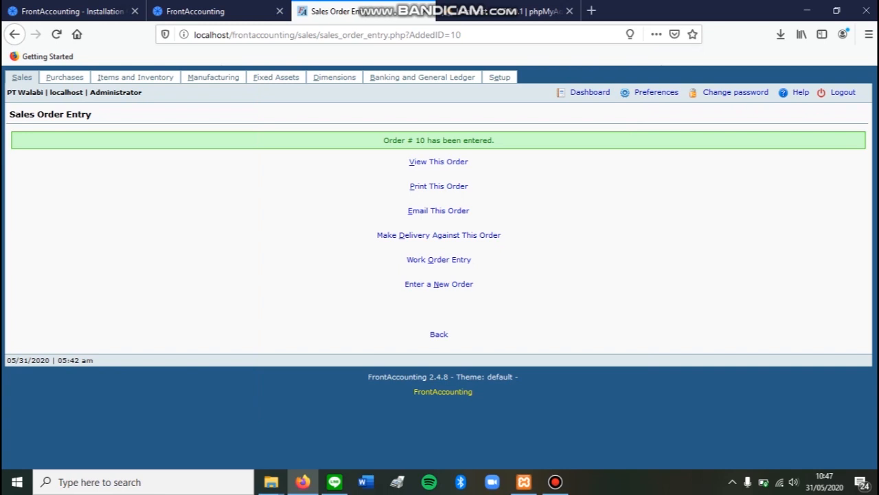
# Make a delivery against the sales order and process its dispatch.
pyautogui.click(439, 235)
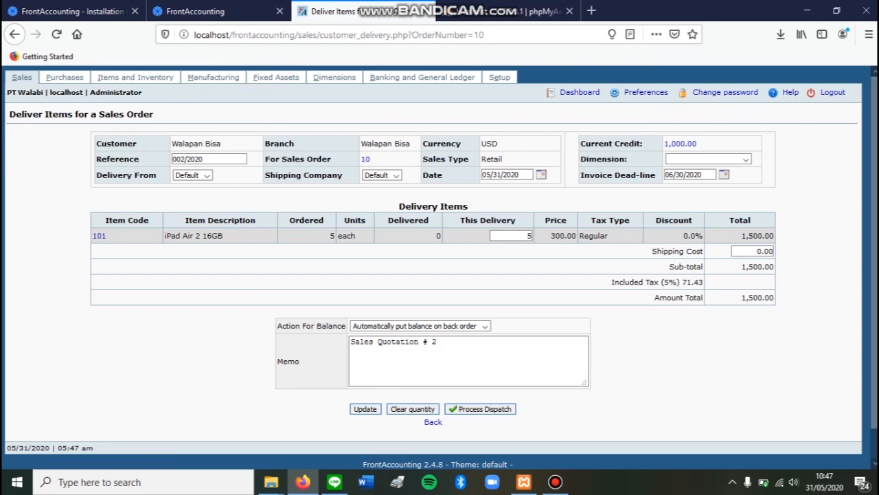
pyautogui.scroll(-1, 440, 268)
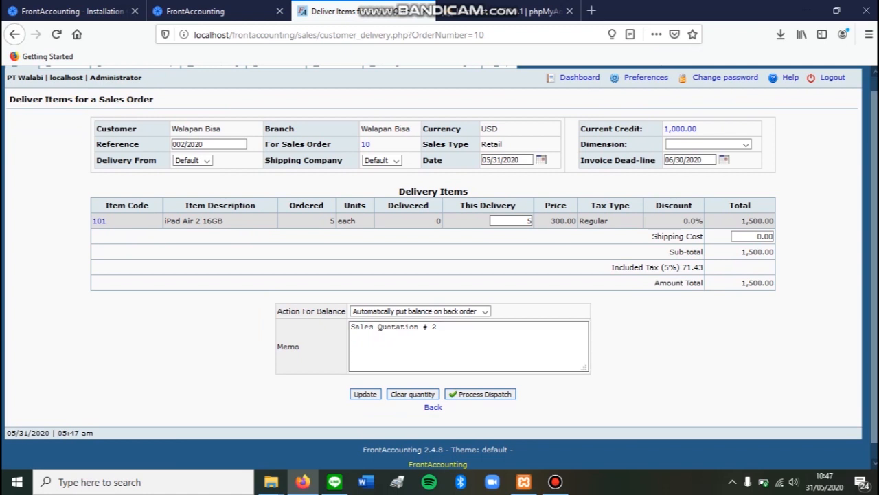
pyautogui.click(480, 393)
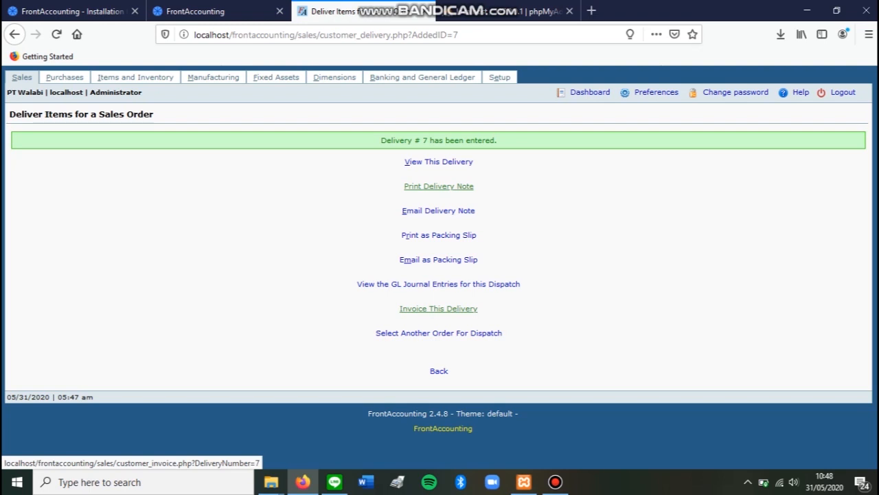
# Issue an invoice for the delivery and process it.
pyautogui.click(438, 308)
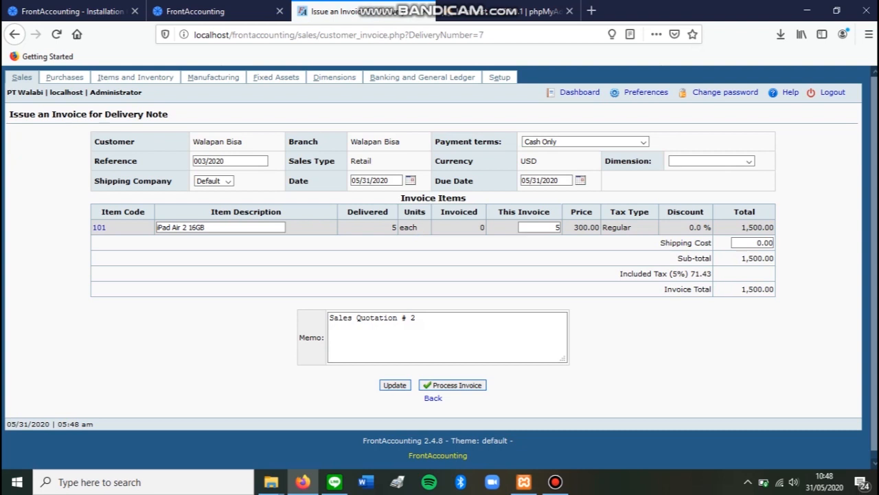
pyautogui.click(456, 385)
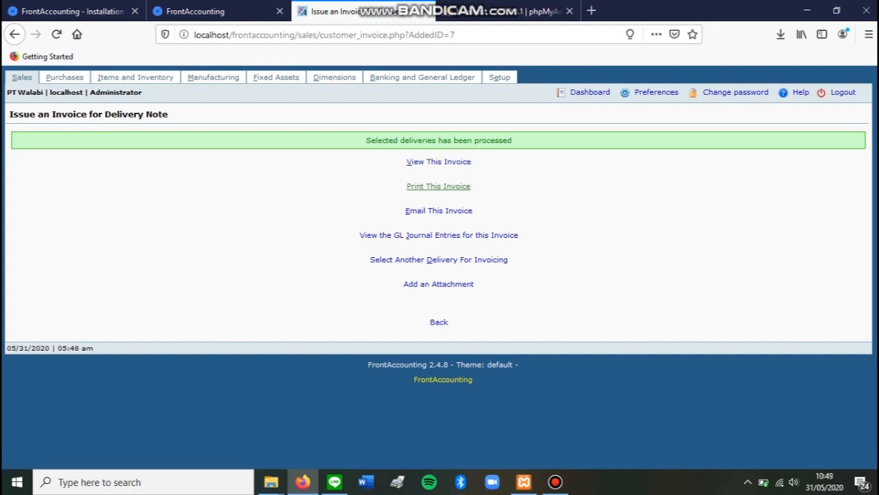
# View the processed sales invoice in a separate browser tab, including its items and payments, and return to the invoice confirmation page.
pyautogui.click(439, 162)
pyautogui.rightClick(446, 163)
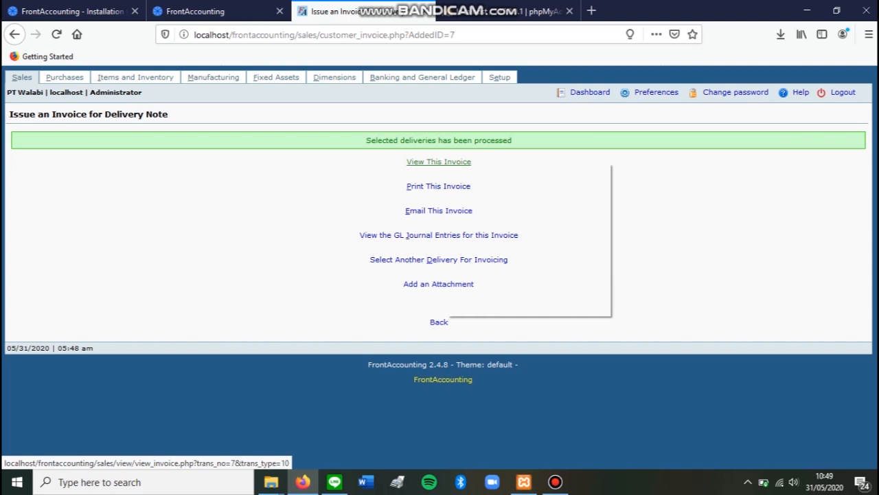
pyautogui.click(505, 171)
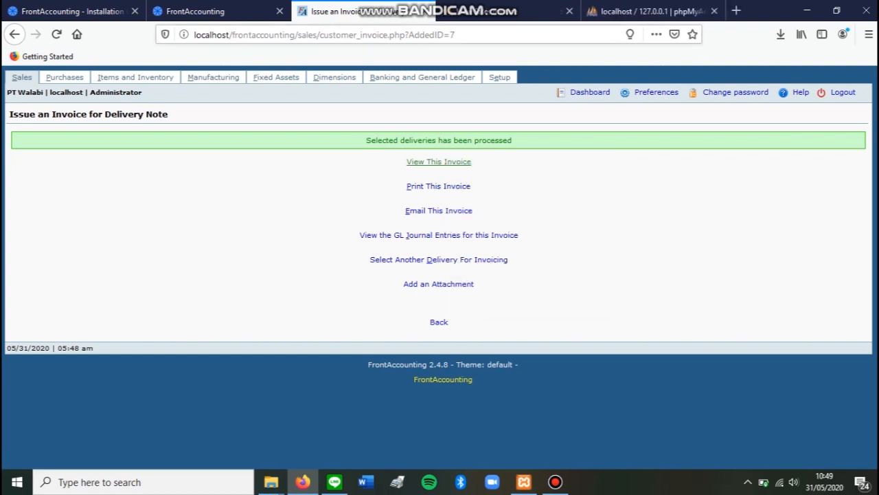
pyautogui.click(505, 11)
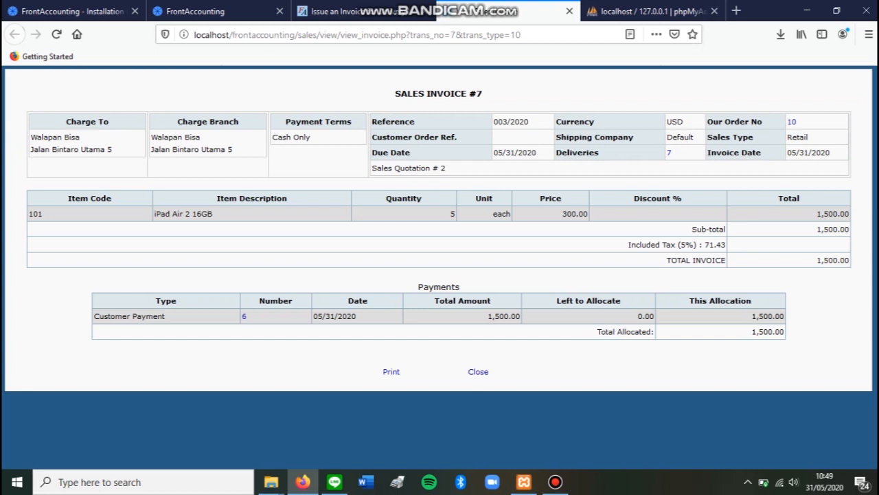
pyautogui.click(364, 11)
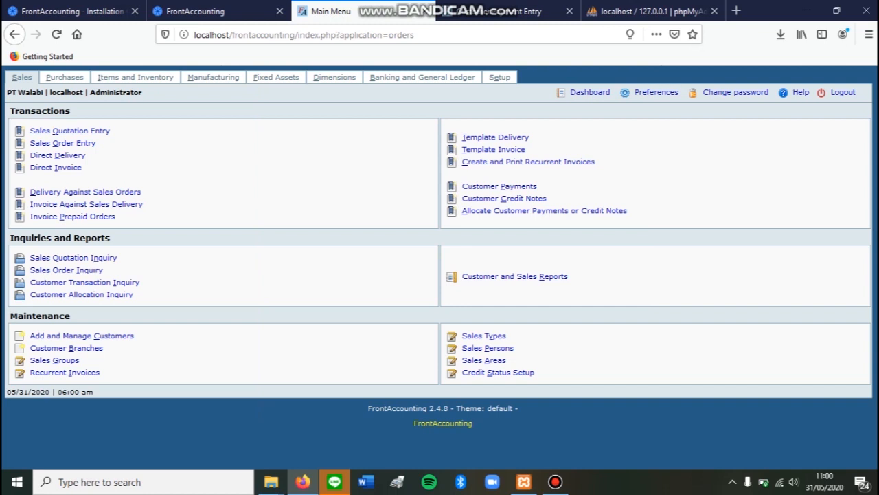
pyautogui.moveTo(538, 186); pyautogui.dragTo(458, 187)
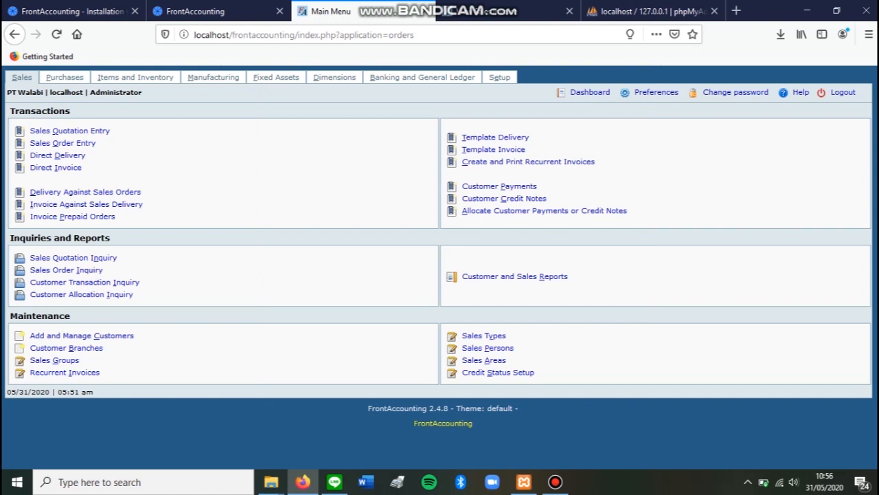
pyautogui.moveTo(10, 315); pyautogui.dragTo(71, 315)
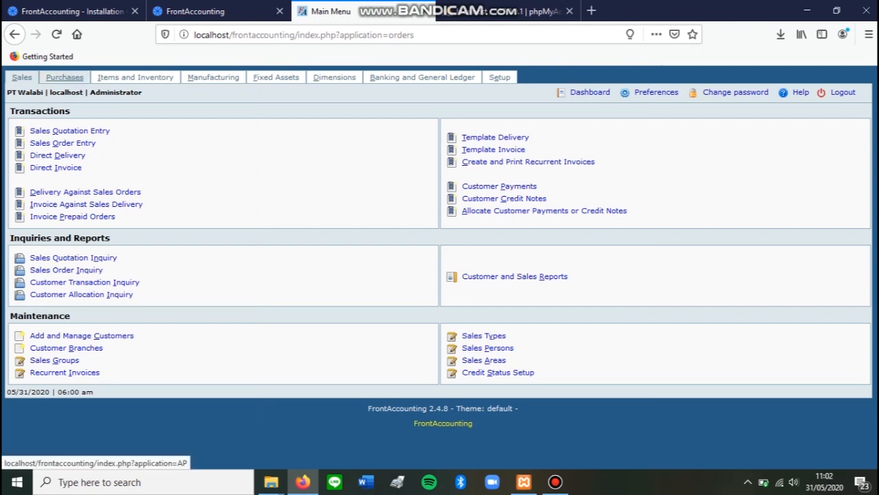
# Open a new purchase order entry from the Purchases module in a separate browser tab.
pyautogui.click(65, 77)
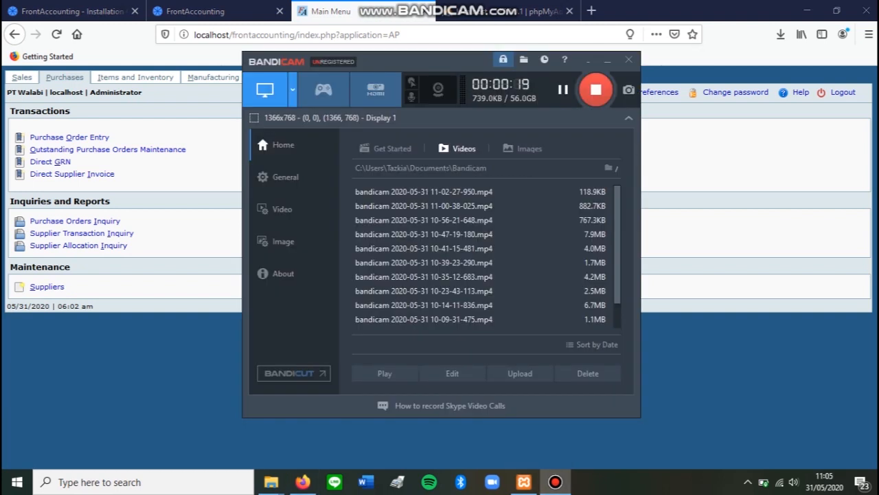
pyautogui.click(607, 61)
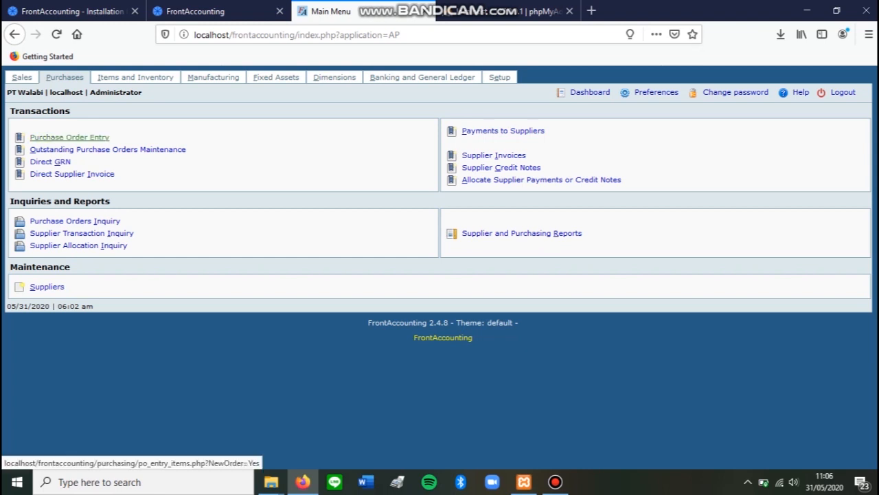
pyautogui.rightClick(68, 138)
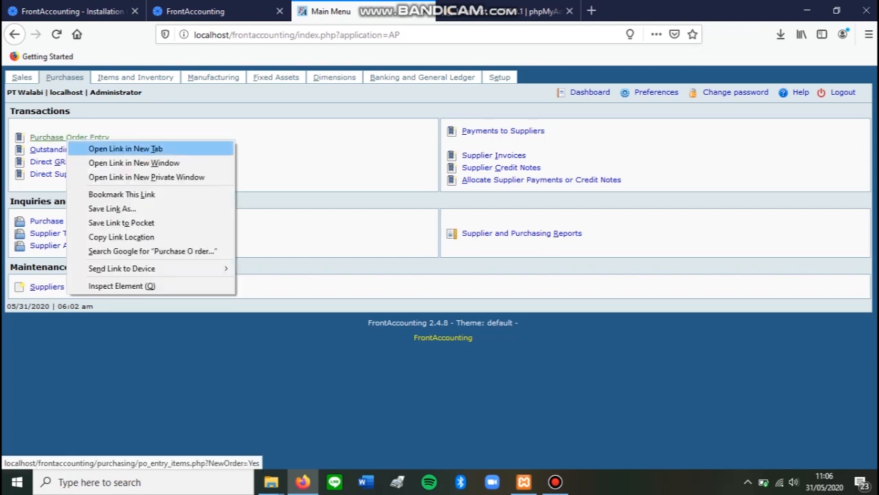
pyautogui.click(79, 148)
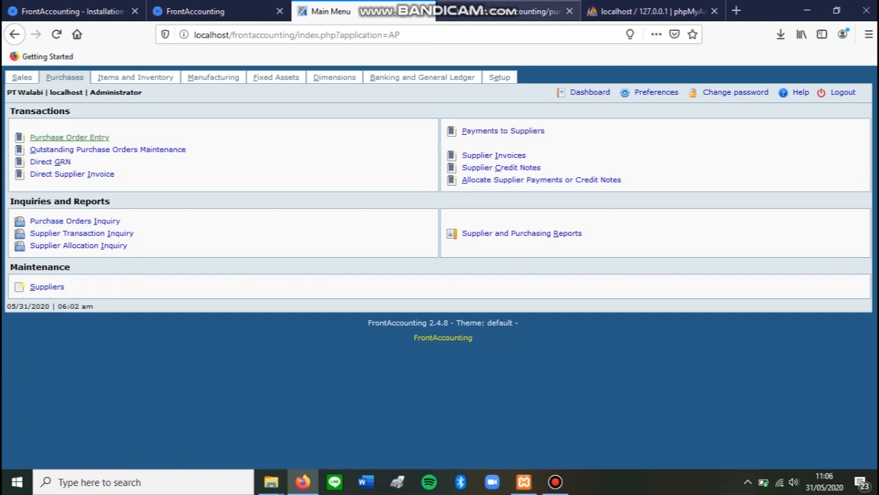
pyautogui.click(510, 13)
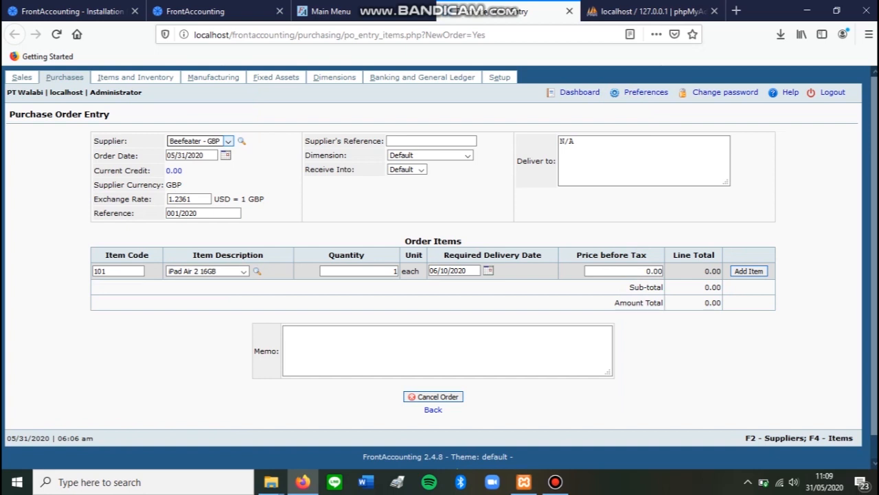
# Set the purchase order's supplier to PT PKN.
pyautogui.click(228, 141)
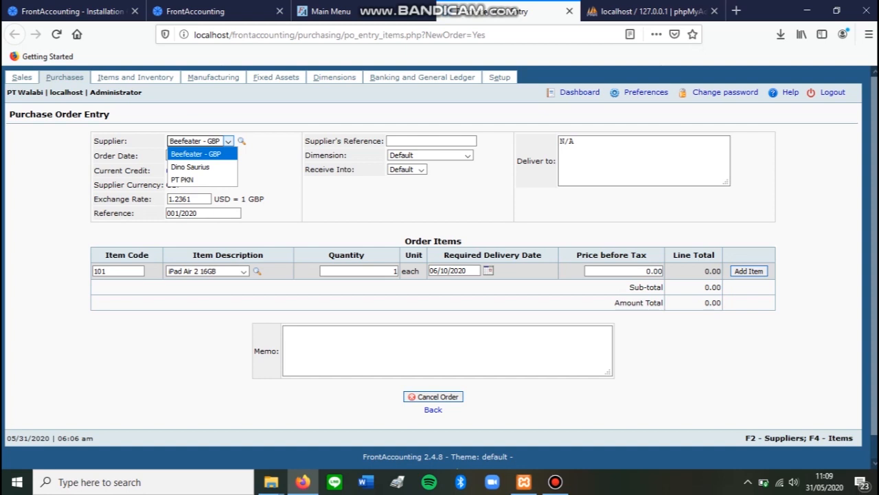
pyautogui.press('Down')
pyautogui.press('Down')
pyautogui.press('Return')
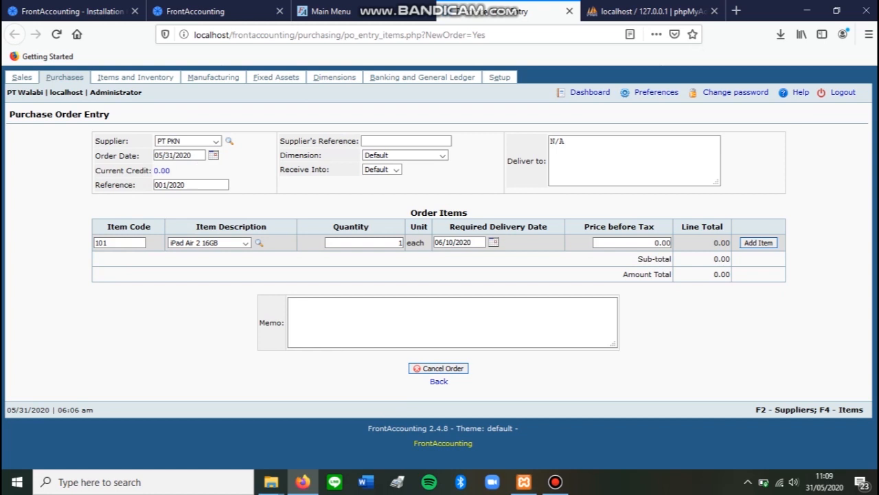
# Add one iPad Air 2 16GB to the purchase order at a price before tax of 350.
pyautogui.click(245, 242)
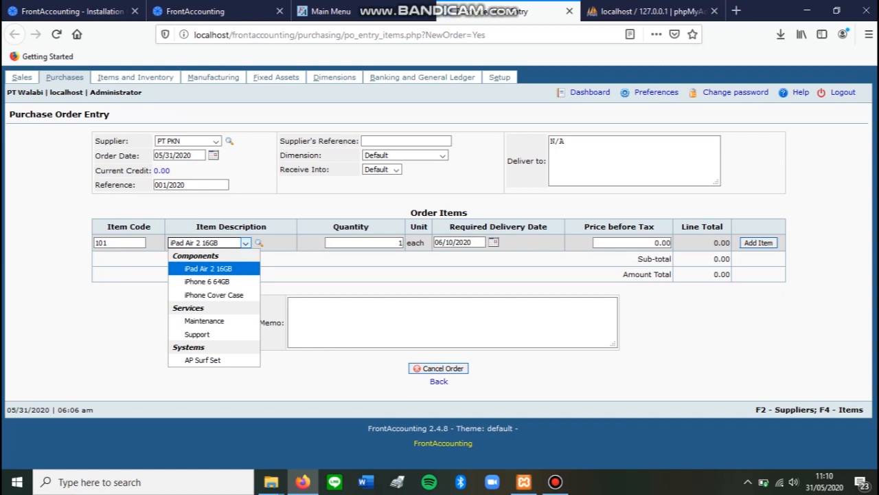
pyautogui.click(208, 268)
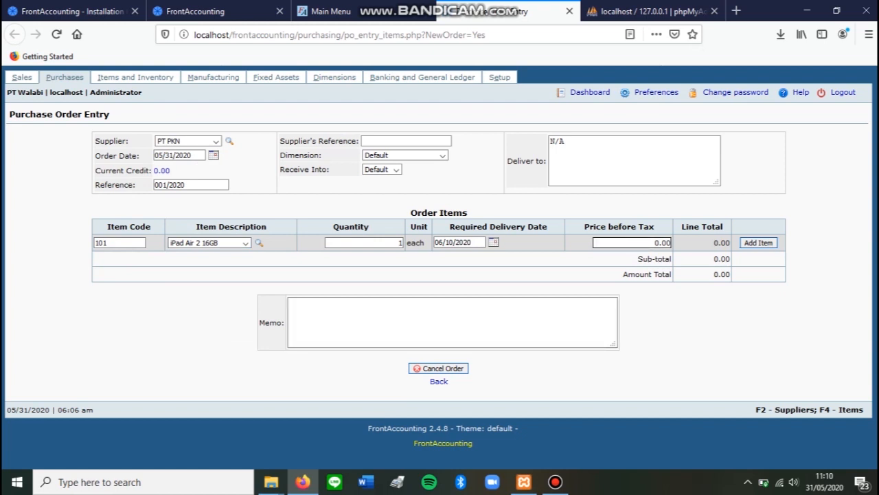
pyautogui.moveTo(654, 242); pyautogui.dragTo(672, 243)
pyautogui.press('BackSpace')
pyautogui.write('350')
pyautogui.click(759, 242)
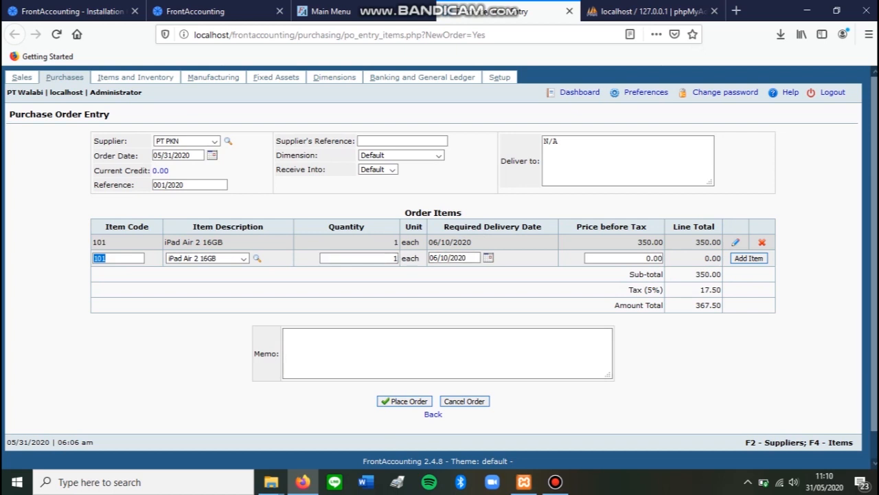
# Place the purchase order and process the receipt of its items.
pyautogui.click(404, 401)
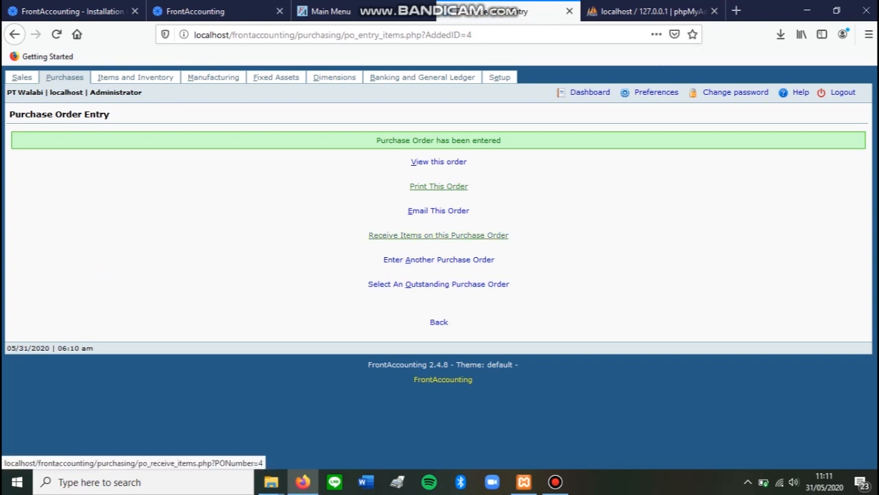
pyautogui.click(438, 235)
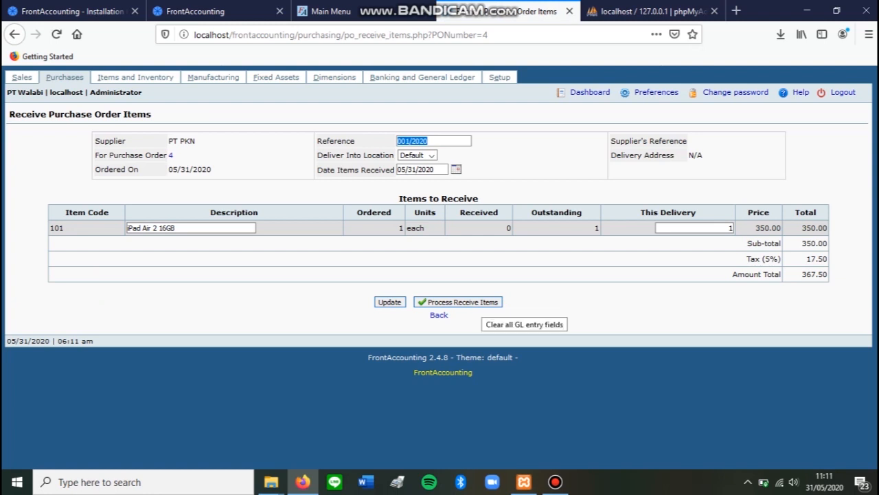
pyautogui.click(459, 301)
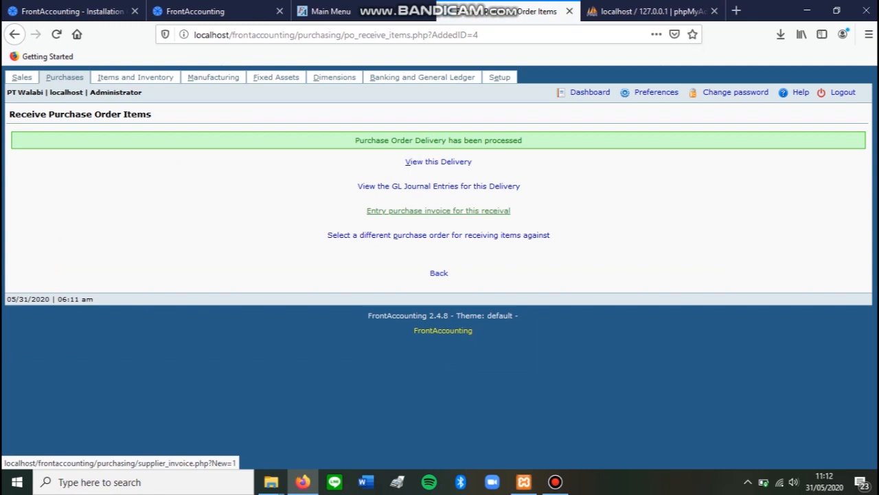
# Start a purchase invoice for the receival, add the received iPad Air 2 16GB line, and check the sub-total, tax and invoice total.
pyautogui.click(438, 210)
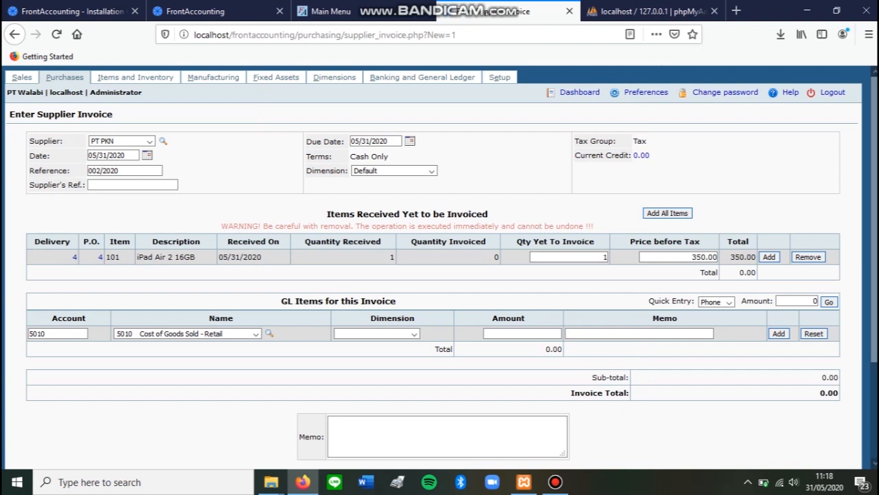
pyautogui.click(769, 257)
pyautogui.scroll(-1, 440, 268)
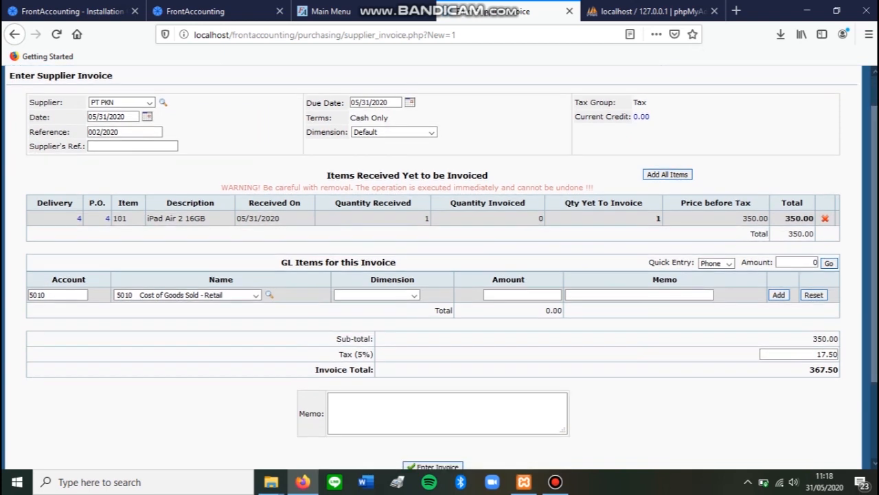
pyautogui.moveTo(812, 338); pyautogui.dragTo(838, 338)
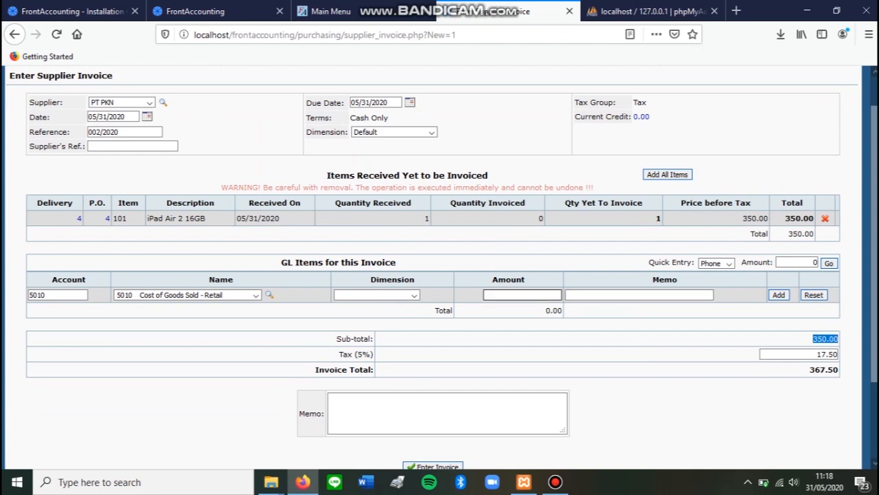
pyautogui.moveTo(339, 354); pyautogui.dragTo(373, 354)
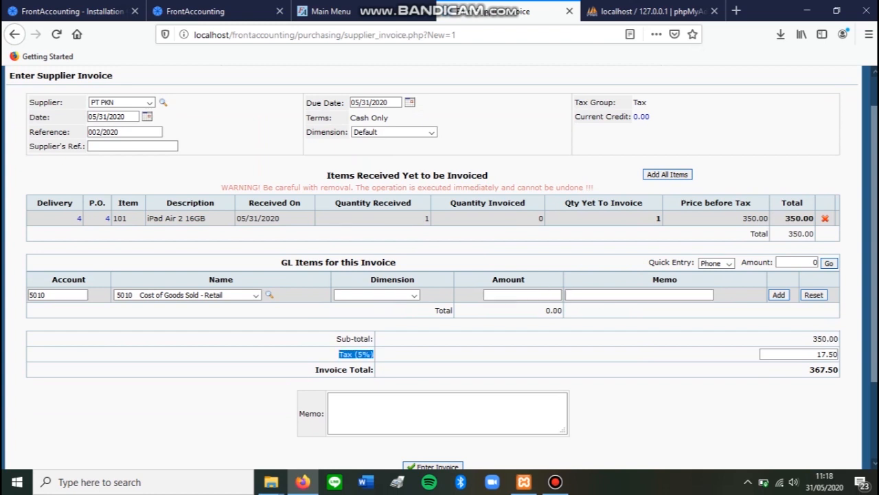
pyautogui.moveTo(316, 370); pyautogui.dragTo(373, 369)
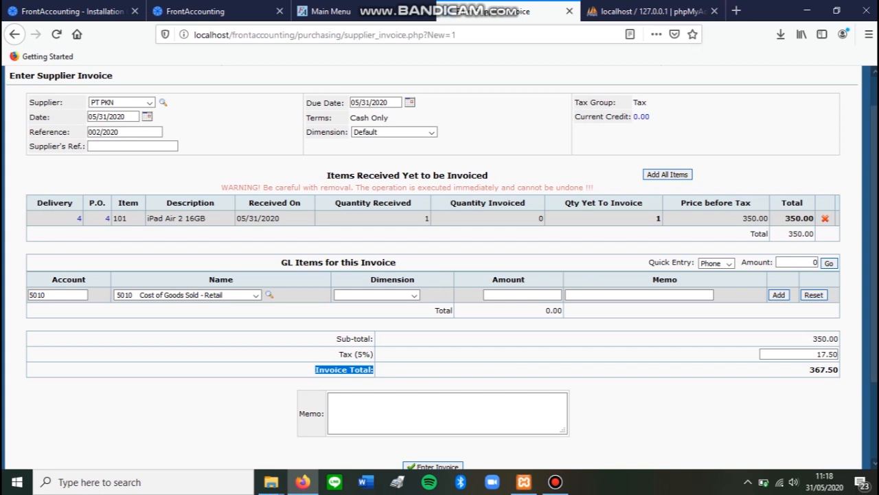
pyautogui.scroll(1, 441, 268)
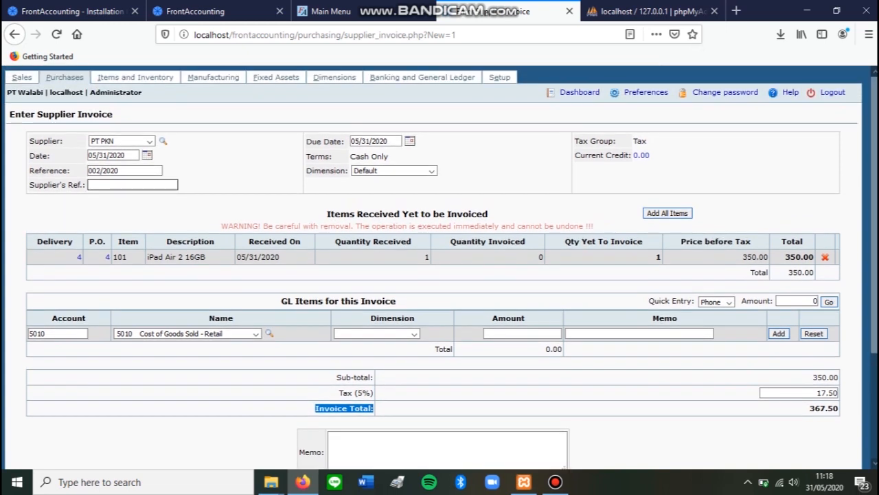
# Set the supplier's reference to #8AAA87 and enter the supplier invoice.
pyautogui.click(132, 185)
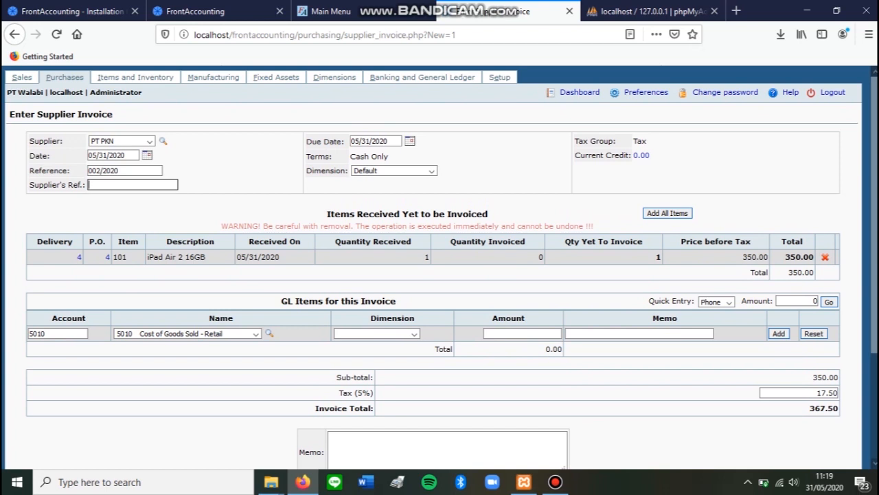
pyautogui.write('#8AAA87')
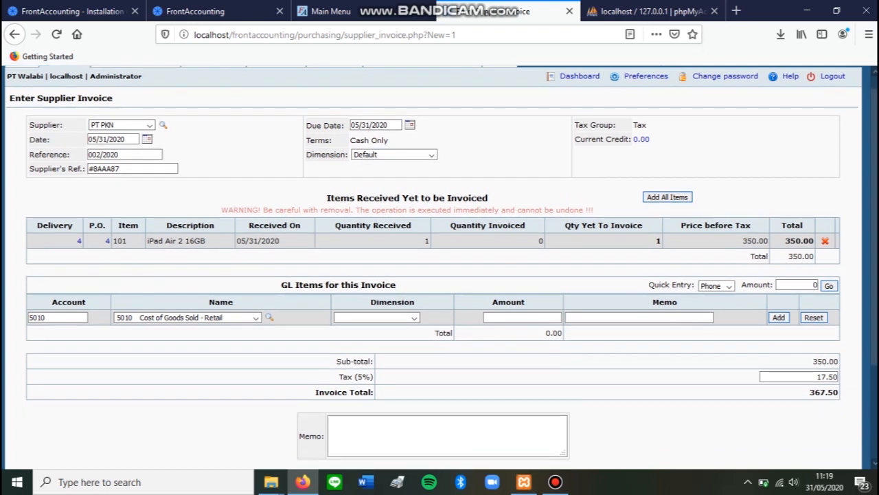
pyautogui.scroll(-2, 439, 268)
pyautogui.scroll(-2, 439, 268)
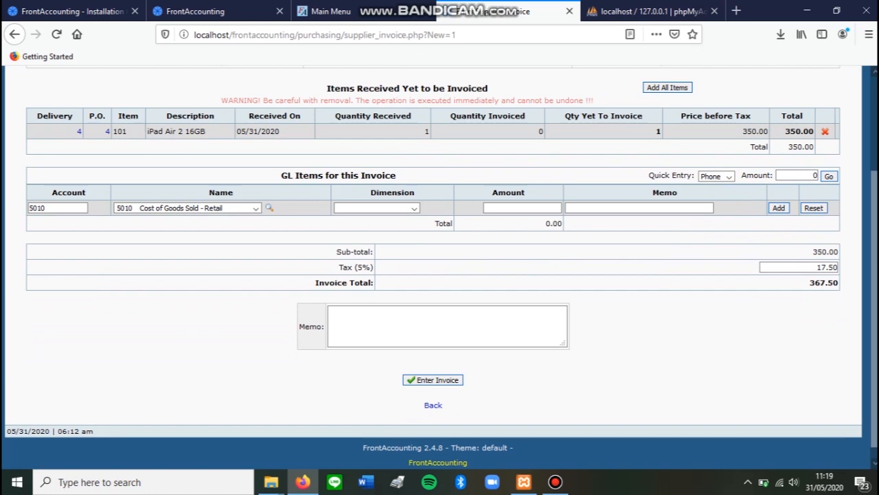
pyautogui.click(433, 379)
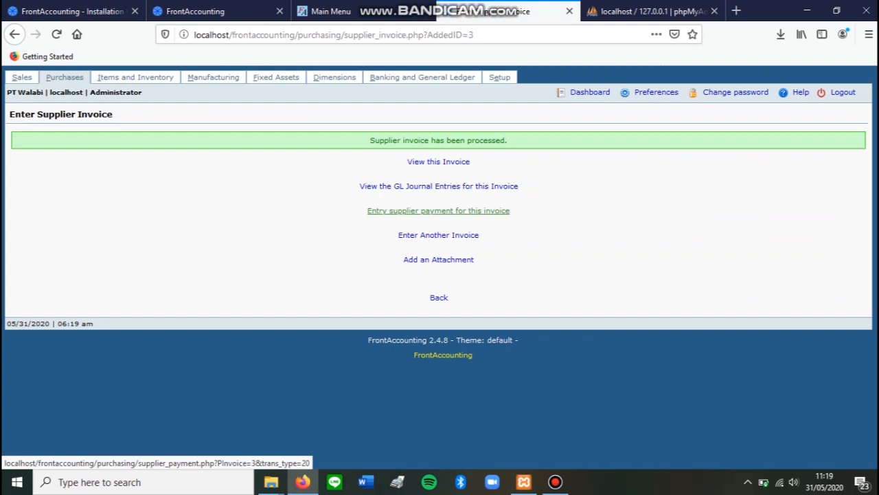
# Make the supplier payment for this invoice in full and enter it.
pyautogui.click(439, 210)
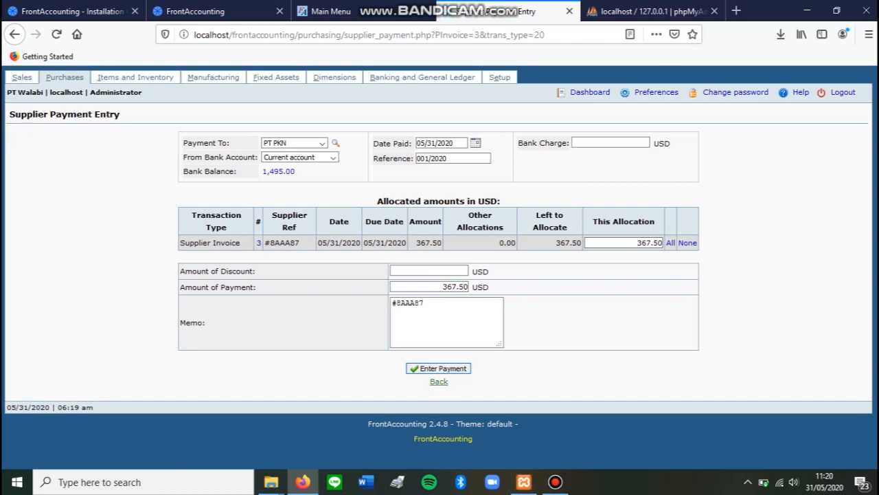
pyautogui.click(439, 368)
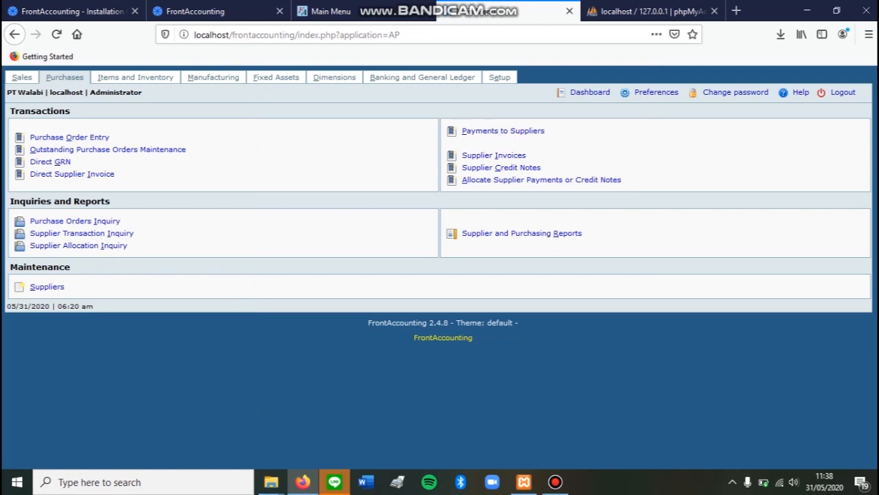
# Look over the Purchases module's transactions, including Direct GRN, and open the supplier and purchasing reports.
pyautogui.moveTo(72, 162); pyautogui.dragTo(30, 162)
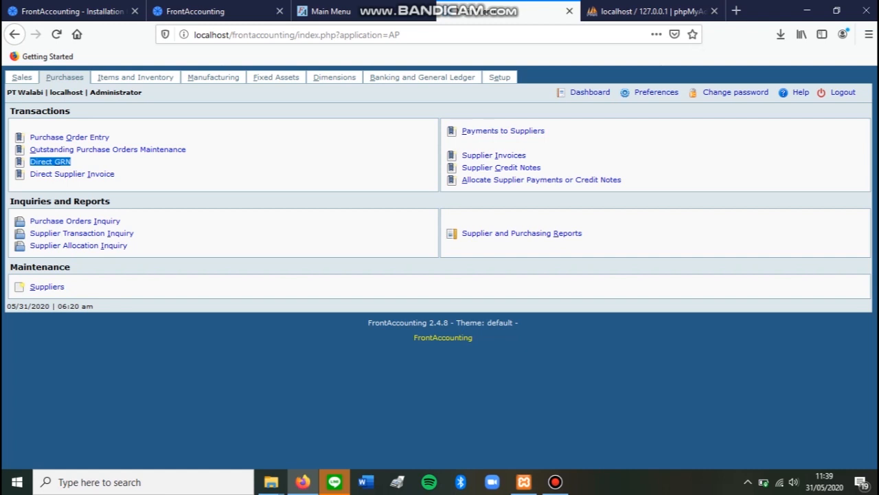
pyautogui.click(137, 206)
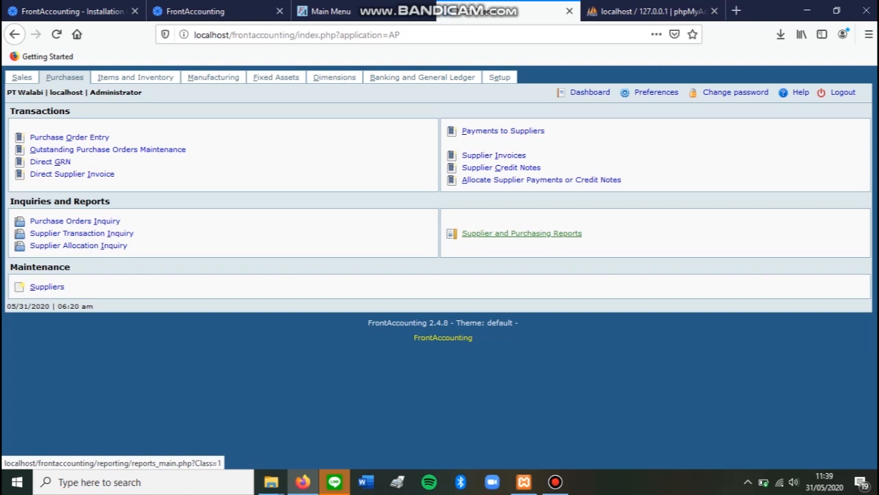
pyautogui.click(521, 233)
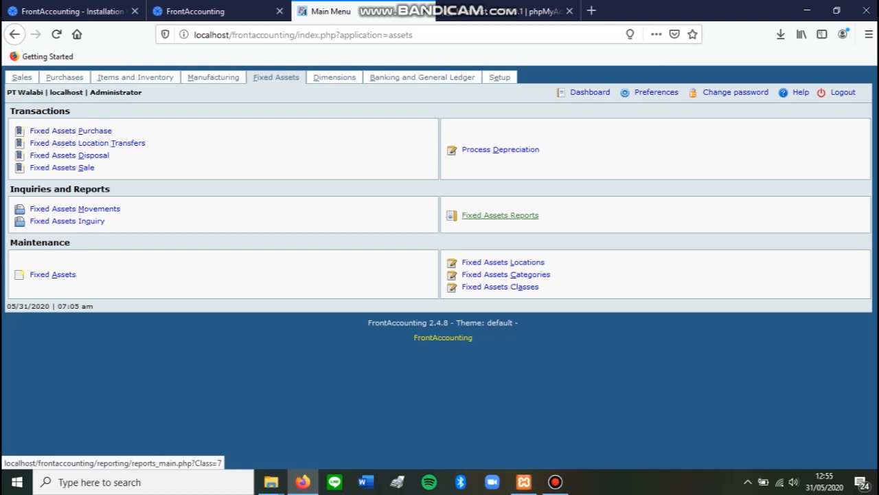
# View the fixed assets reports and the banking reports.
pyautogui.click(500, 215)
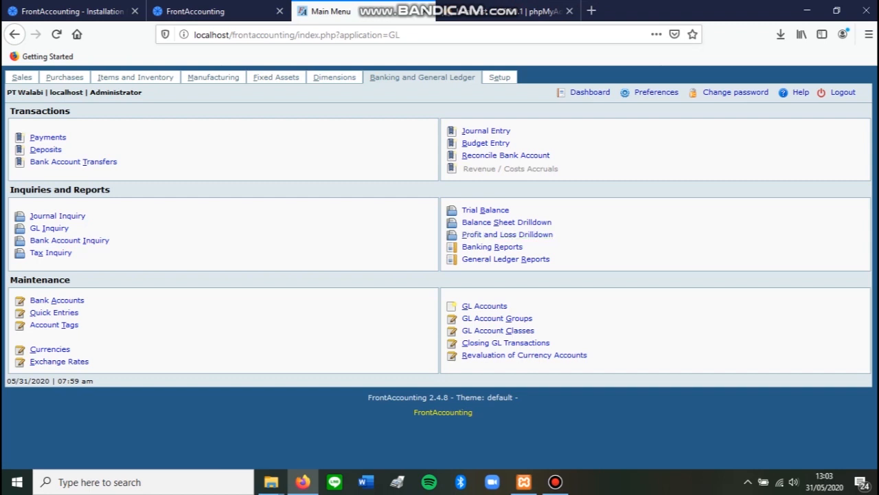
pyautogui.moveTo(524, 247); pyautogui.dragTo(461, 247)
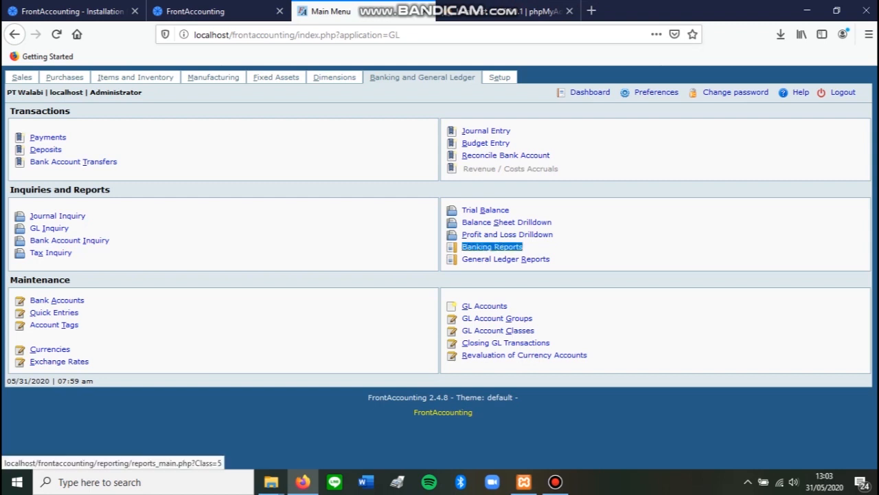
pyautogui.click(474, 247)
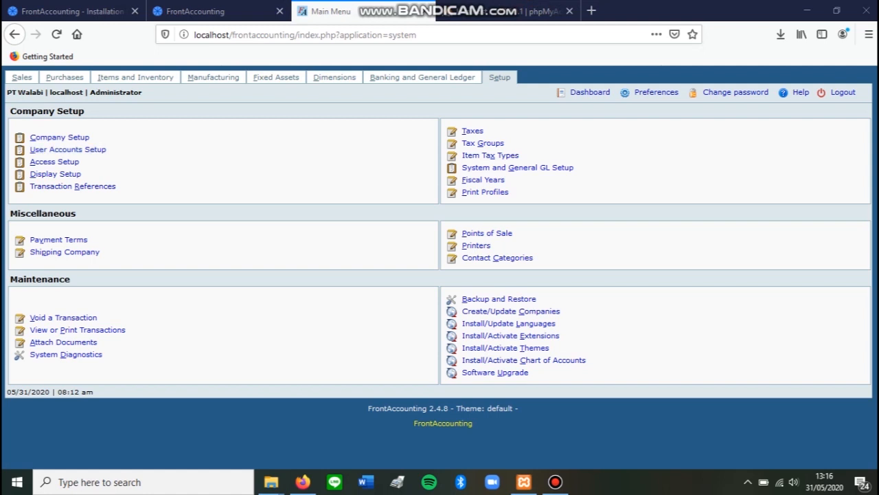
# Open the access setup for the Accountant role and examine its permissions.
pyautogui.click(54, 162)
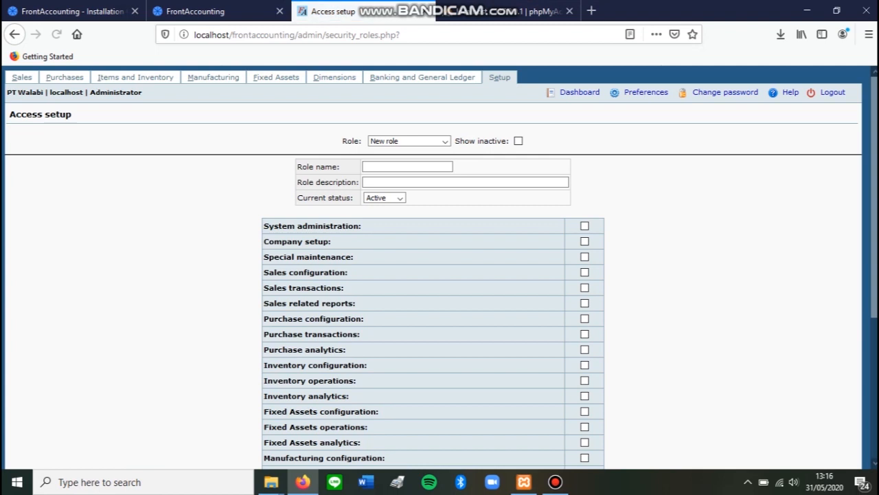
pyautogui.click(445, 141)
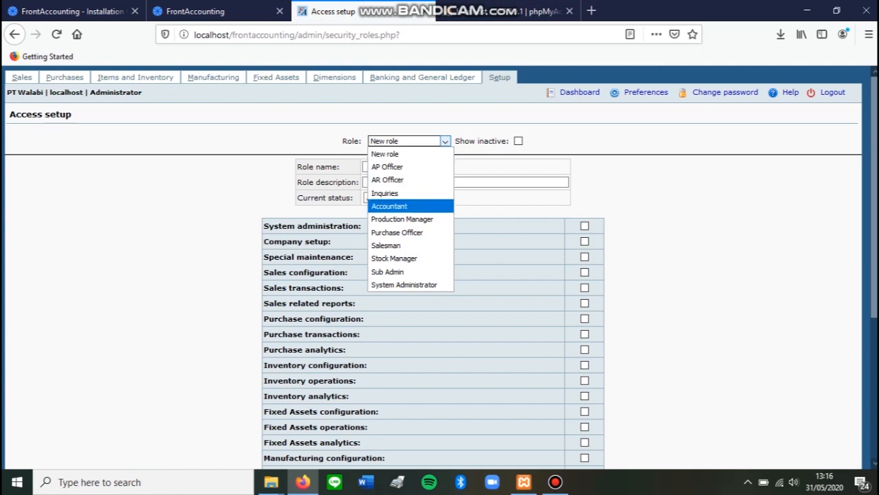
pyautogui.press('Return')
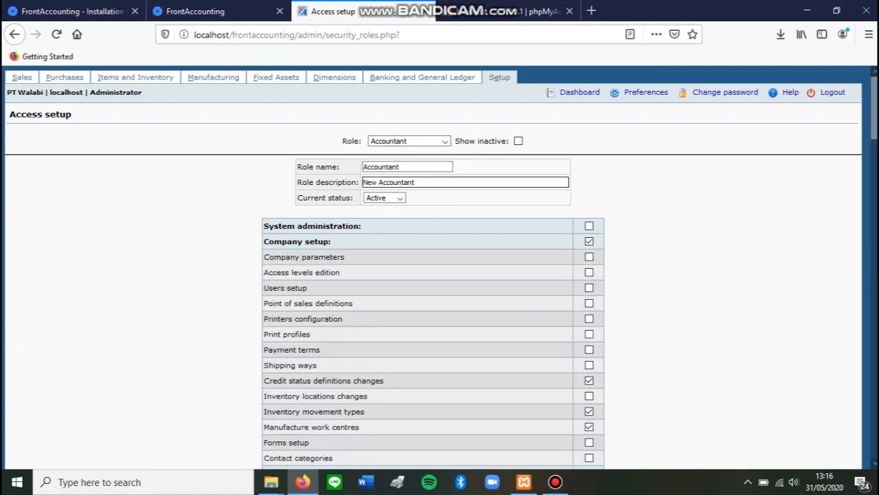
pyautogui.scroll(-3, 440, 274)
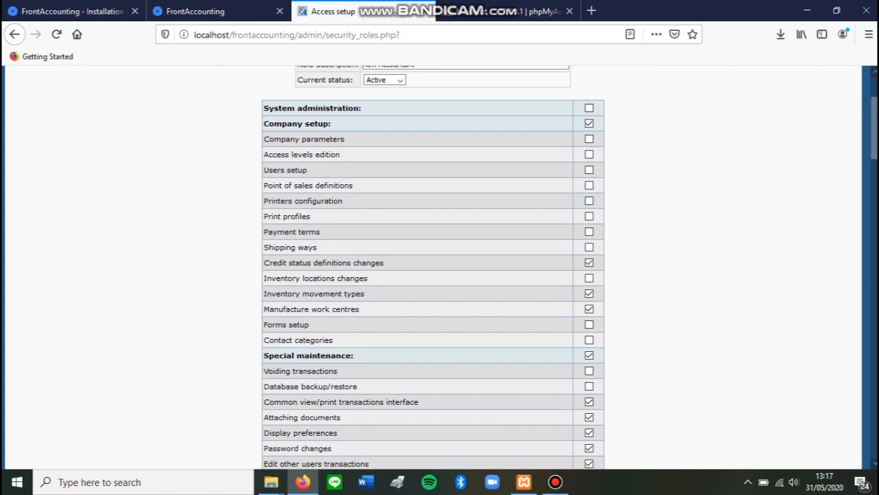
# Examine the Accountant role's permissions for company setup, special maintenance, sales configuration and sales transactions.
pyautogui.scroll(-1, 433, 267)
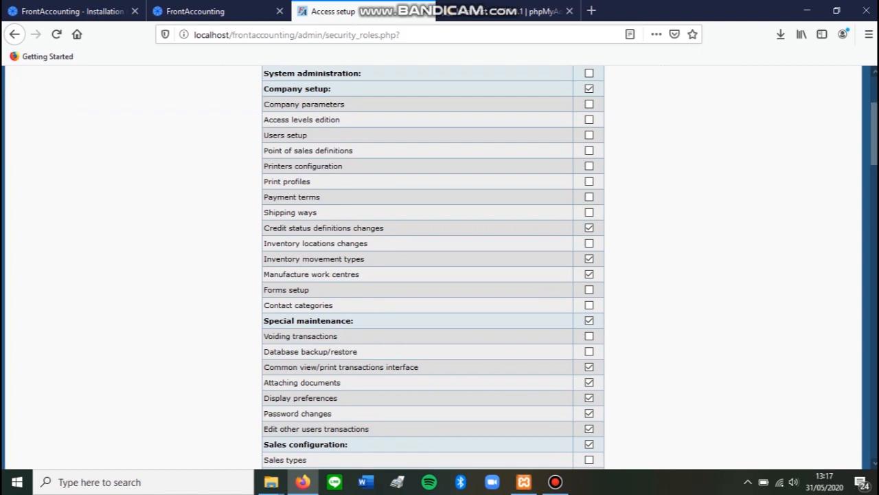
pyautogui.scroll(-3, 433, 267)
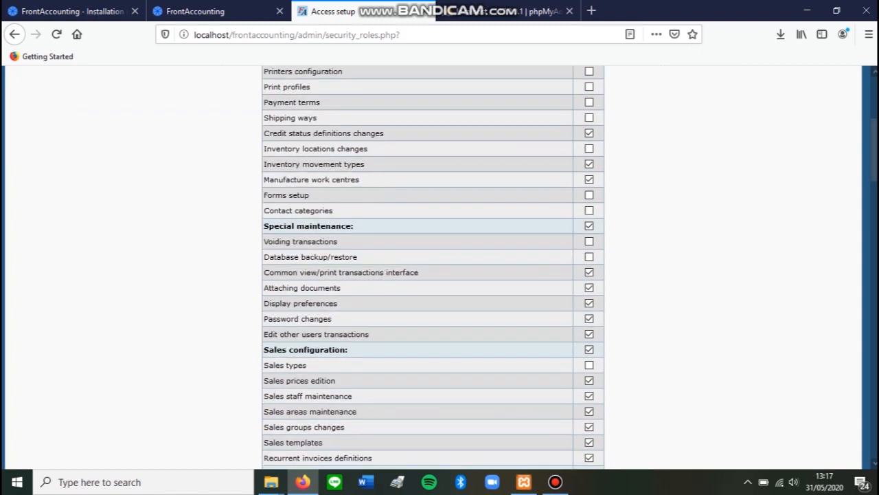
pyautogui.scroll(-6, 432, 268)
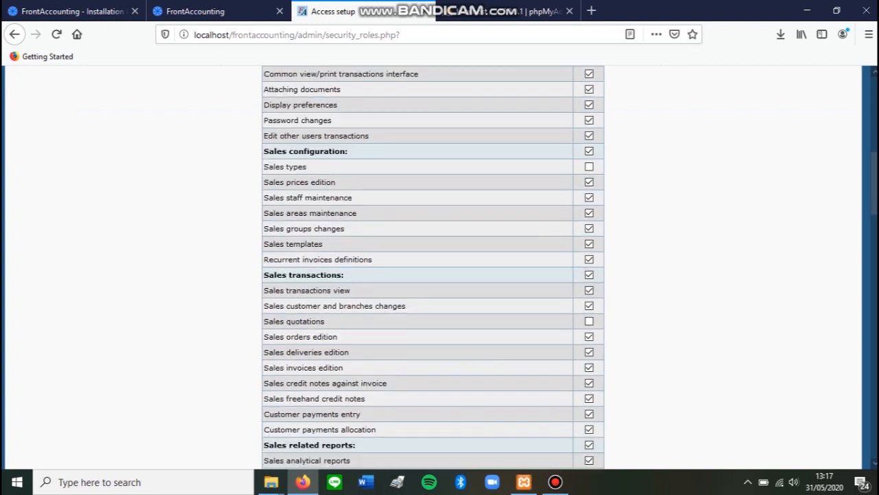
pyautogui.scroll(-1, 433, 268)
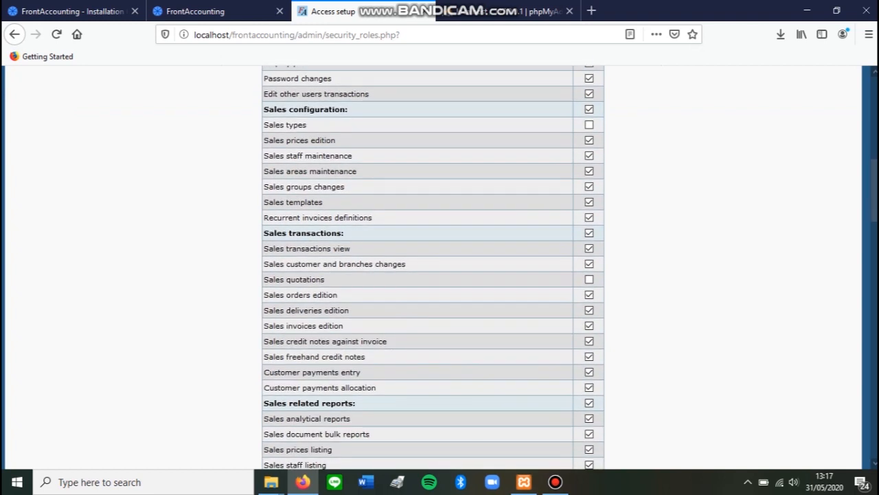
pyautogui.scroll(-1, 433, 268)
pyautogui.scroll(15, 432, 268)
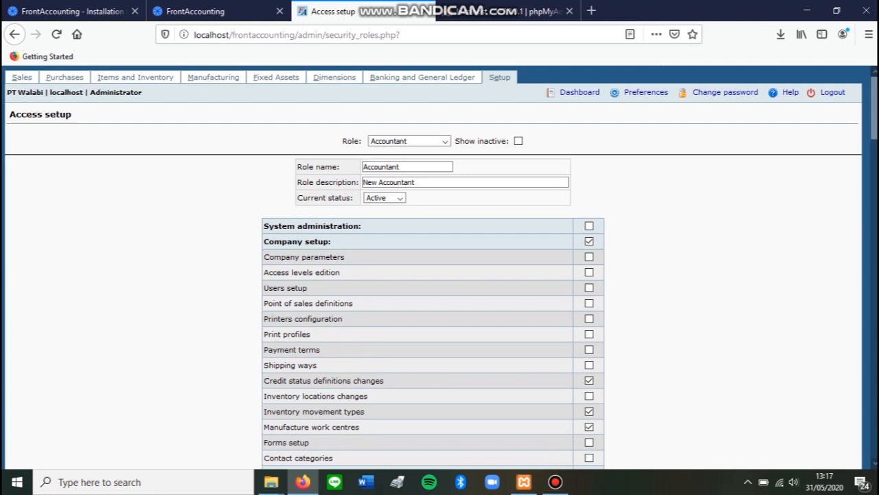
# Select the Stock Manager role and examine its special maintenance, sales configuration and sales transactions permissions.
pyautogui.click(411, 141)
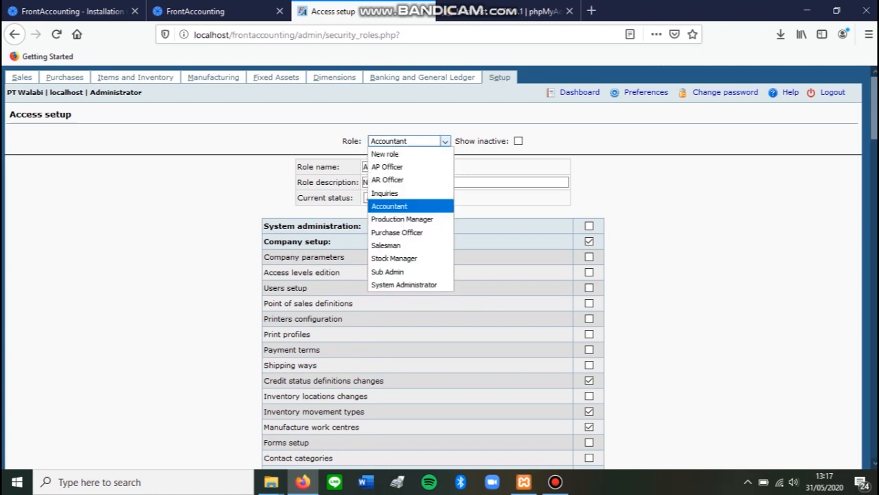
pyautogui.press('Down')
pyautogui.press('Down')
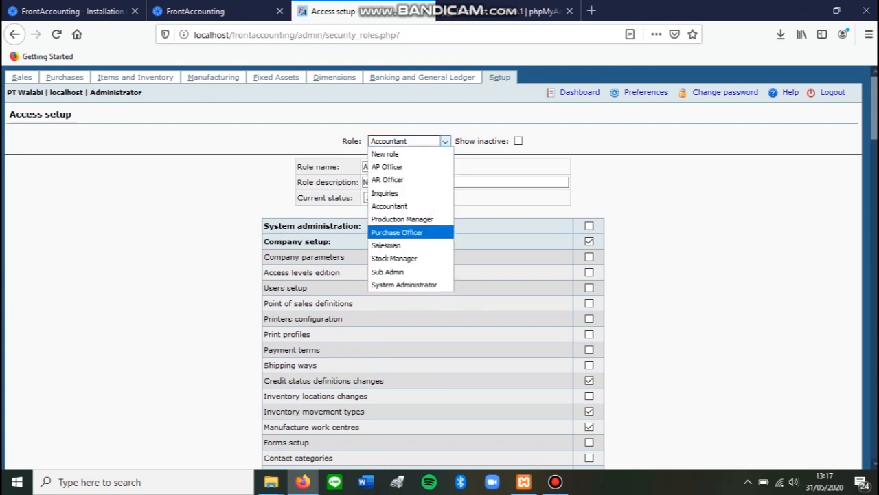
pyautogui.press('Down')
pyautogui.press('Down')
pyautogui.press('Return')
pyautogui.scroll(-2, 440, 275)
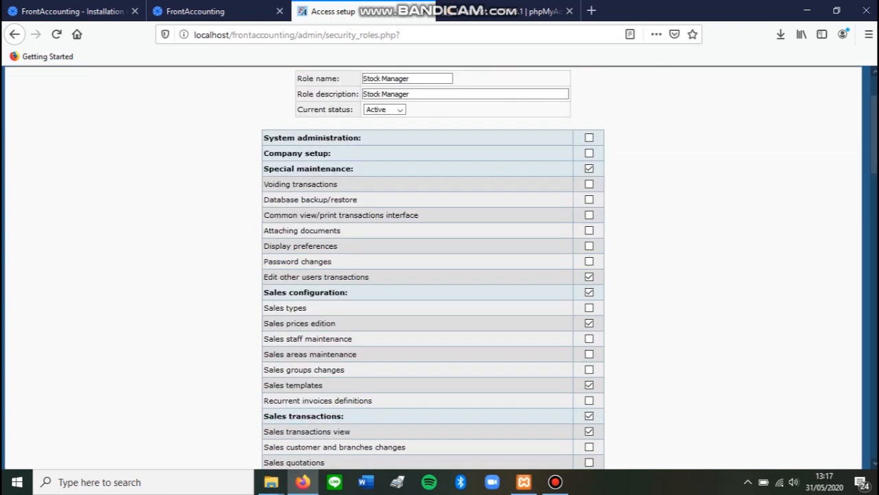
pyautogui.scroll(-1, 440, 268)
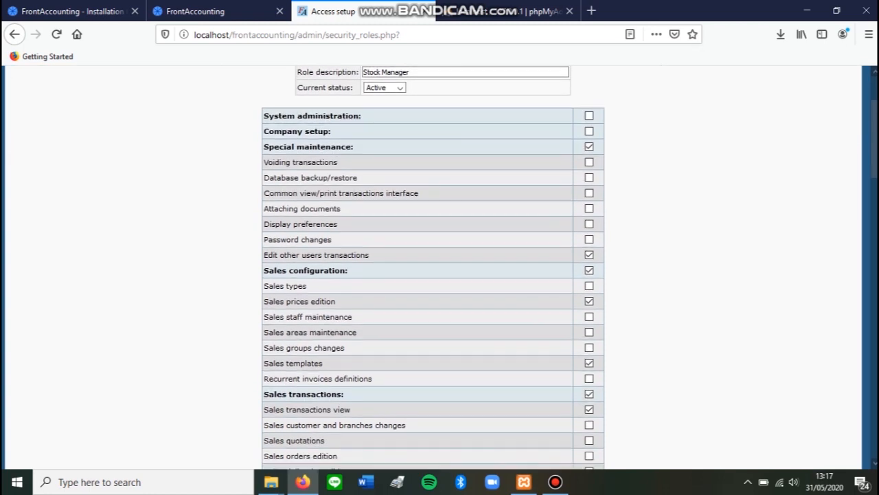
pyautogui.scroll(-1, 439, 268)
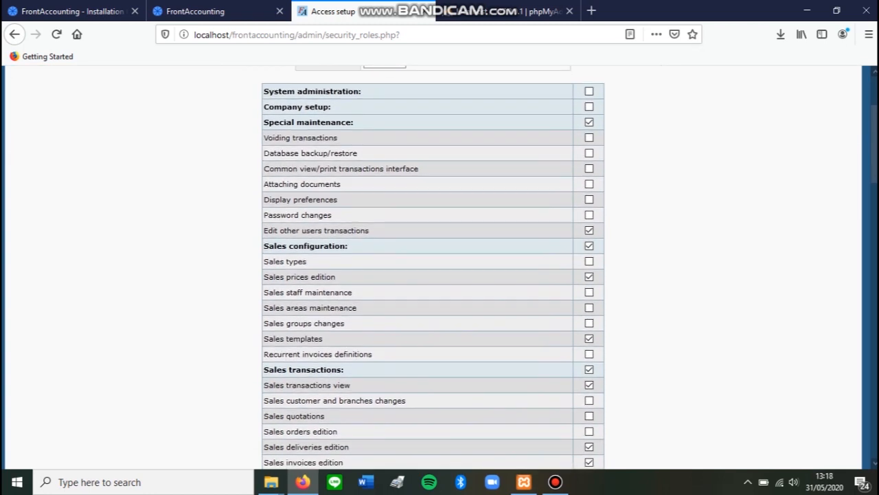
pyautogui.scroll(-1, 439, 268)
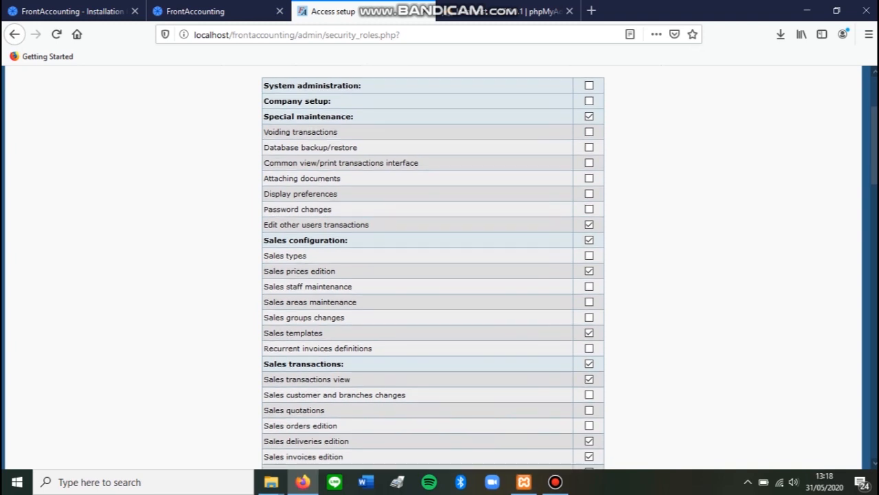
pyautogui.scroll(-1, 433, 267)
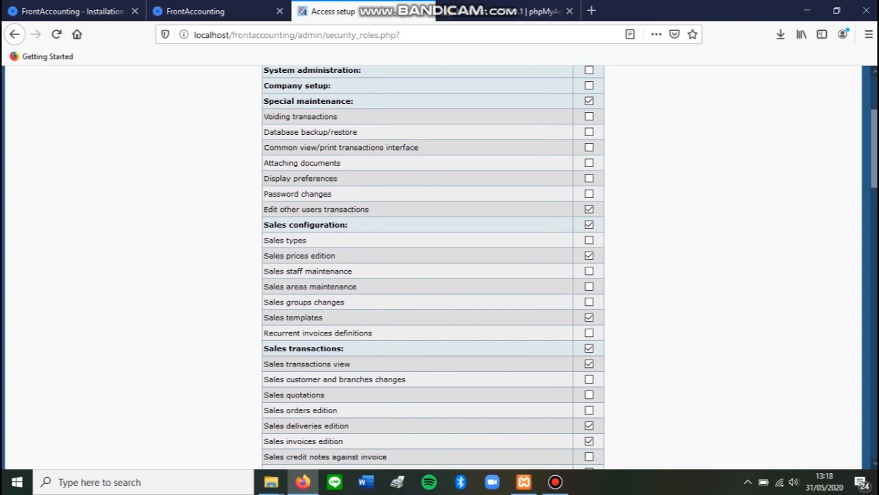
pyautogui.scroll(-3, 440, 268)
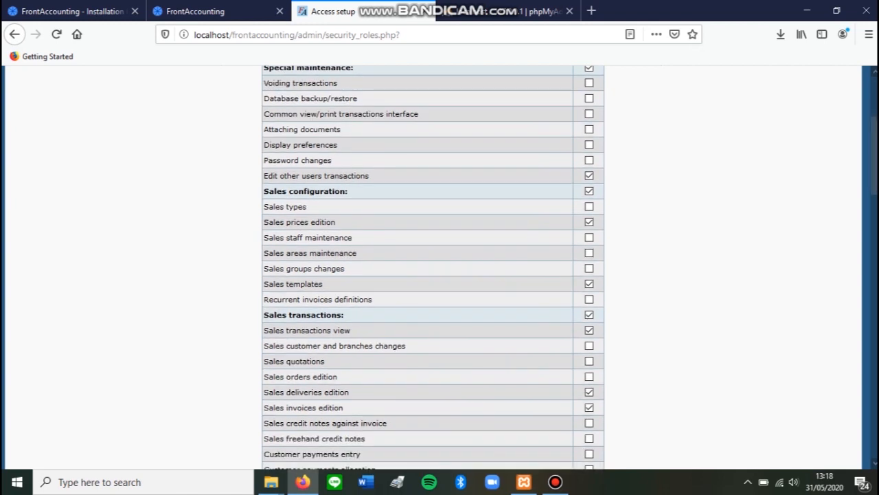